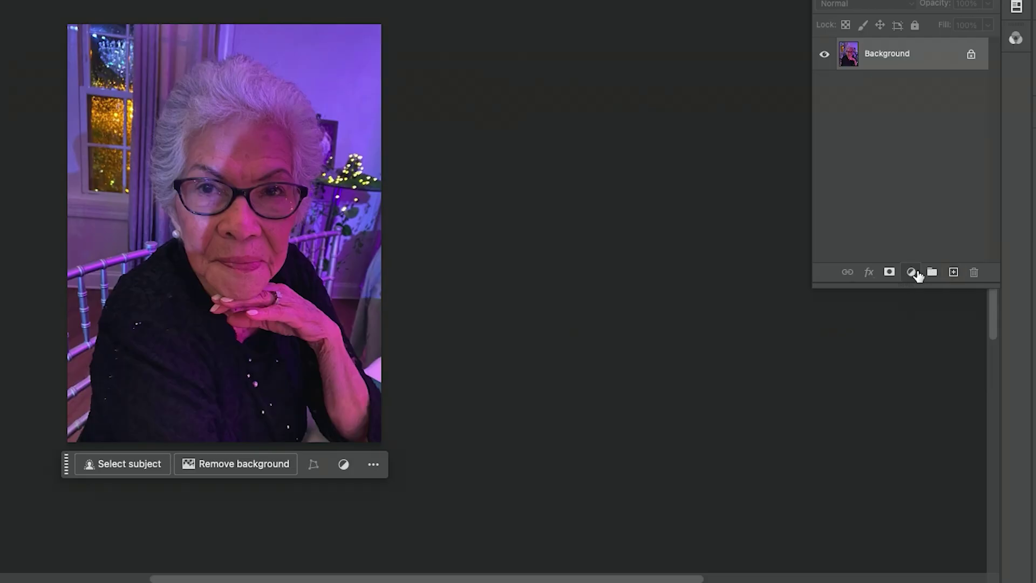
- Add a Black & White adjustment and convert it with the portrait into one smart object
{"action": "left_click", "coordinate": [911, 272]}
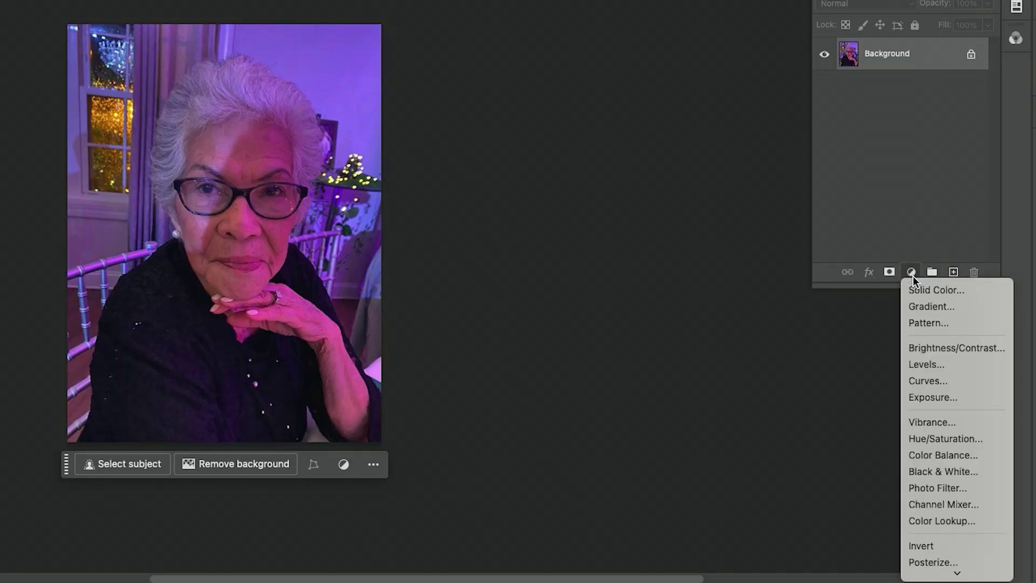
{"action": "left_click", "coordinate": [958, 472]}
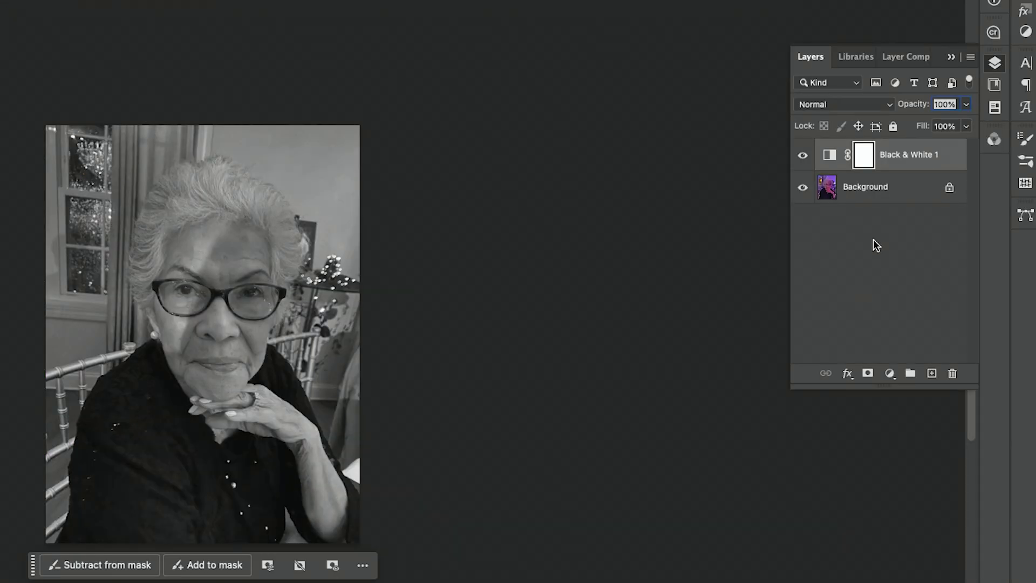
{"action": "left_click", "coordinate": [902, 188], "text": "shift"}
{"action": "left_click", "coordinate": [970, 57]}
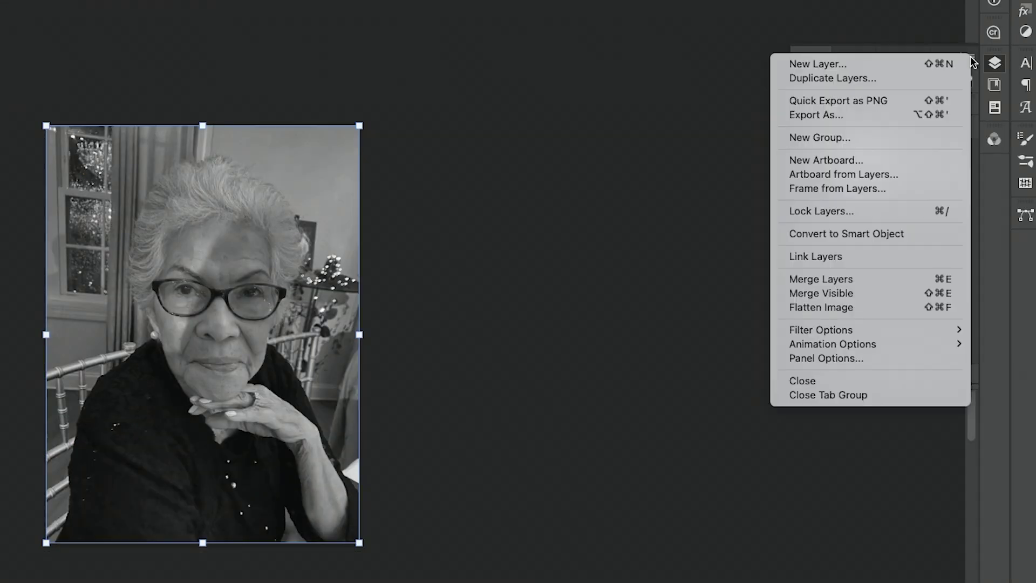
{"action": "left_click", "coordinate": [862, 240]}
- Add a new layer on top filled with 50% grey
{"action": "left_click", "coordinate": [932, 373]}
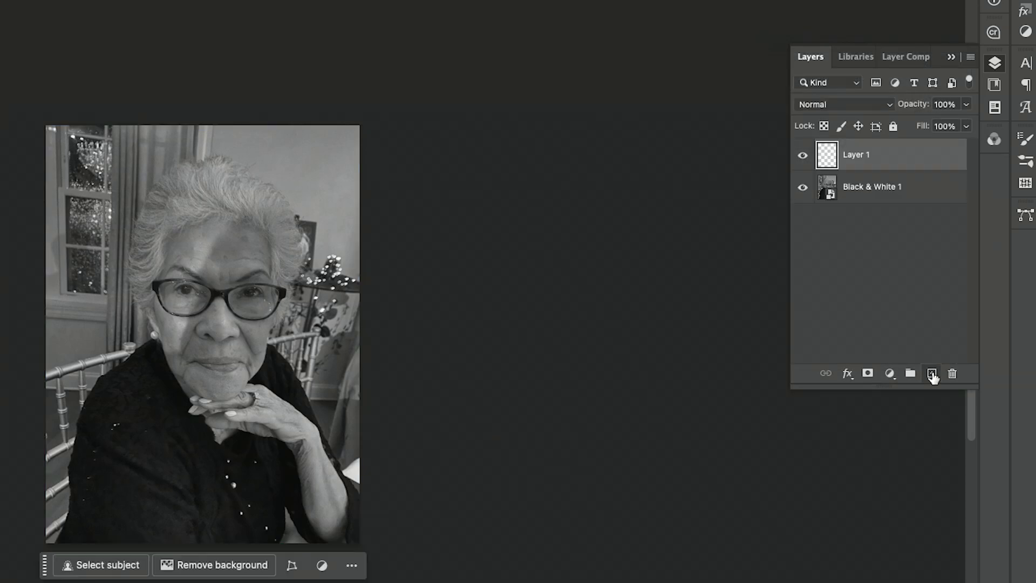
{"action": "left_click", "coordinate": [180, 6]}
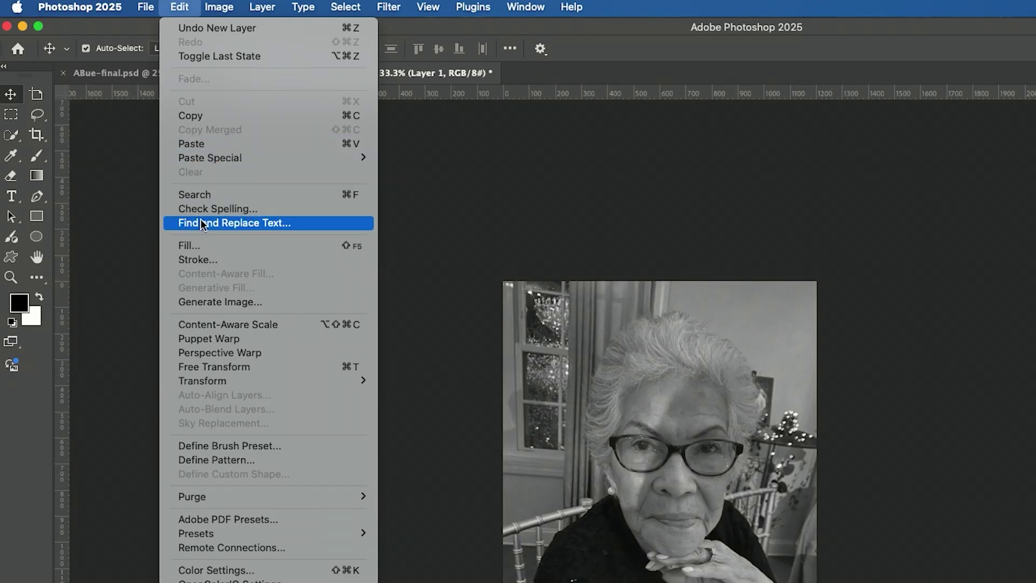
{"action": "left_click", "coordinate": [189, 246]}
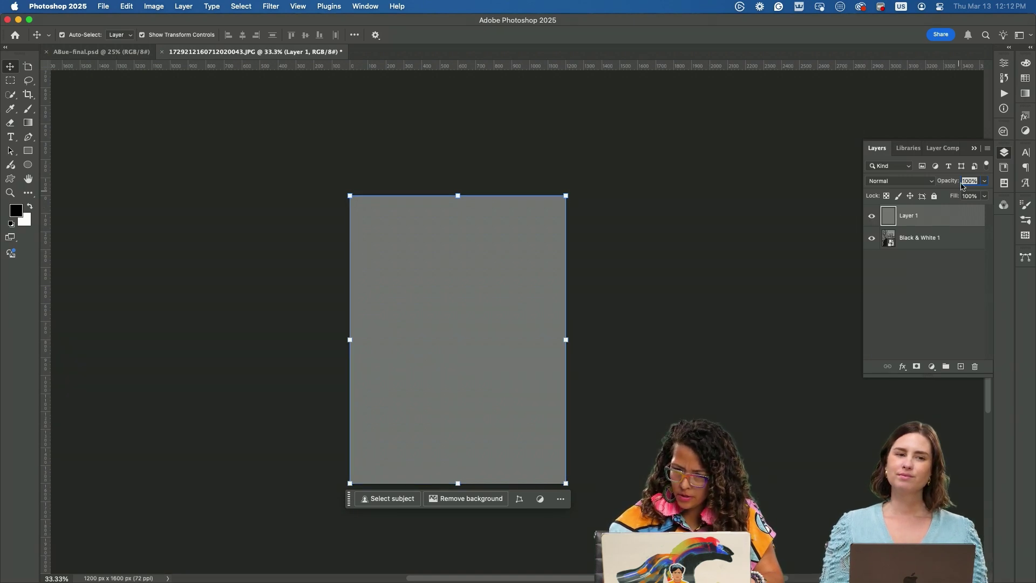
- Stack two dot Halftone Pattern effects (Size 4, Contrast 0) on the portrait in the Filter Gallery
{"action": "left_click", "coordinate": [983, 152]}
{"action": "left_click", "coordinate": [890, 311]}
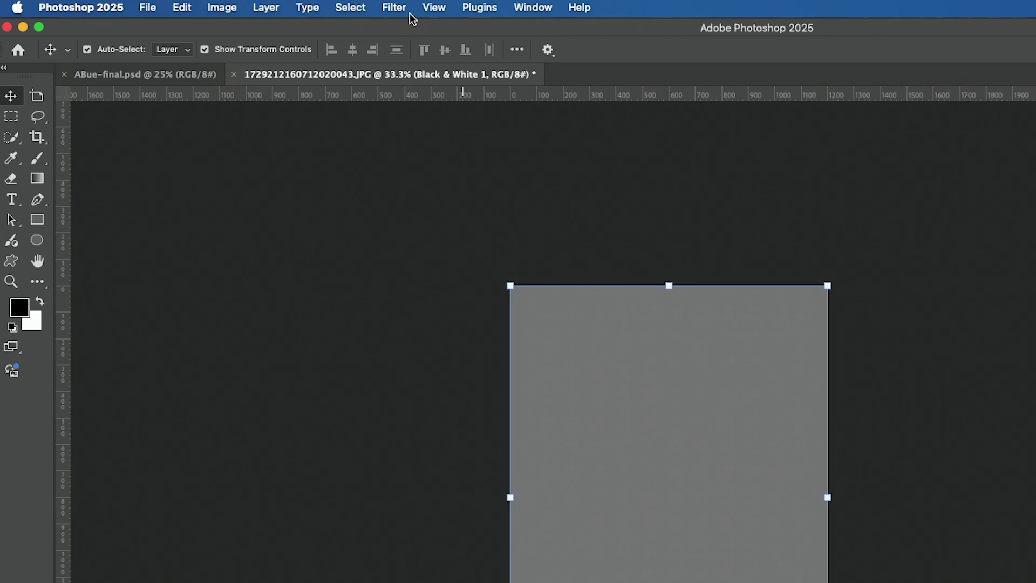
{"action": "left_click", "coordinate": [280, 7]}
{"action": "left_click", "coordinate": [419, 111]}
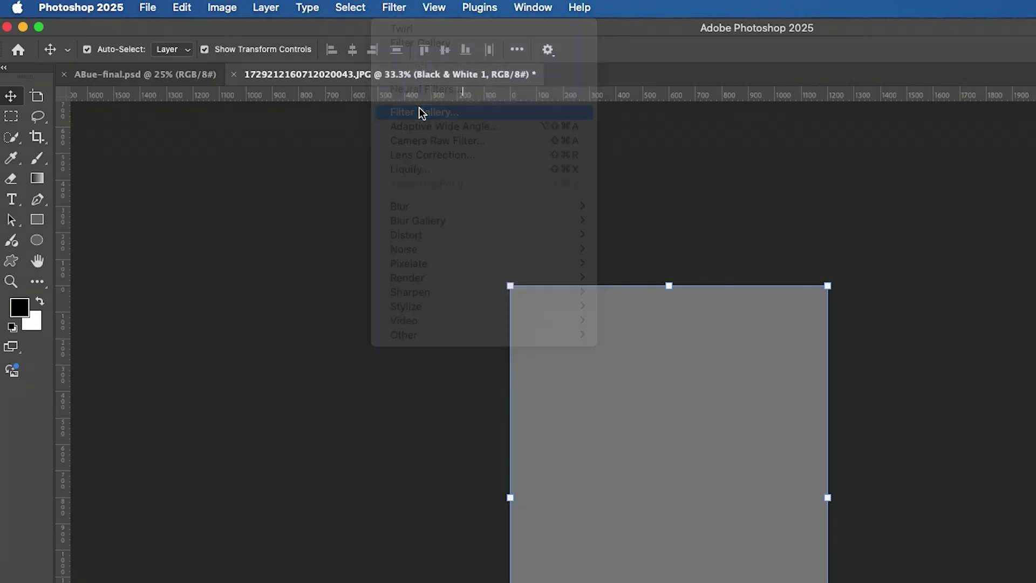
{"action": "left_click", "coordinate": [971, 247]}
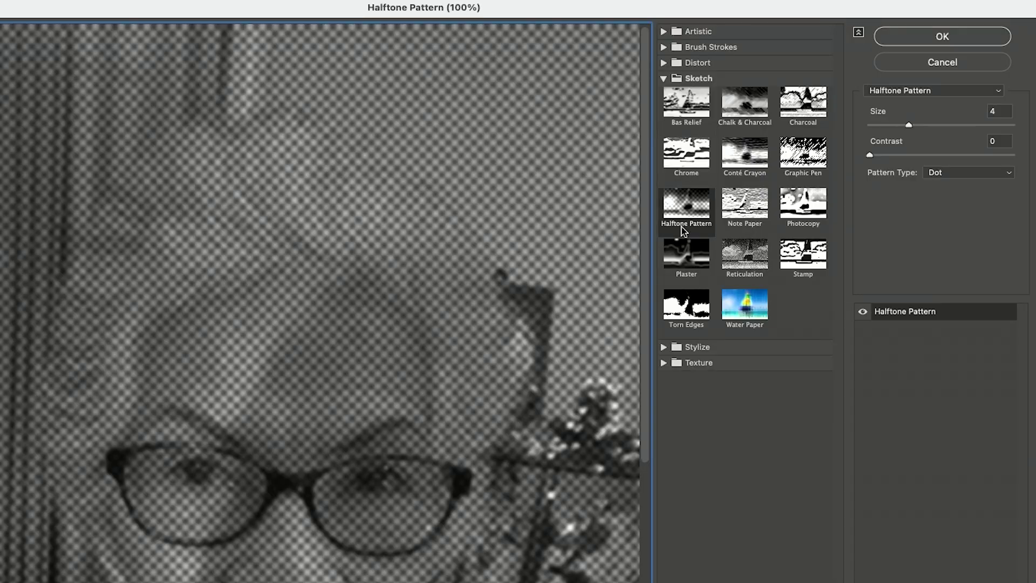
{"action": "left_click", "coordinate": [689, 211]}
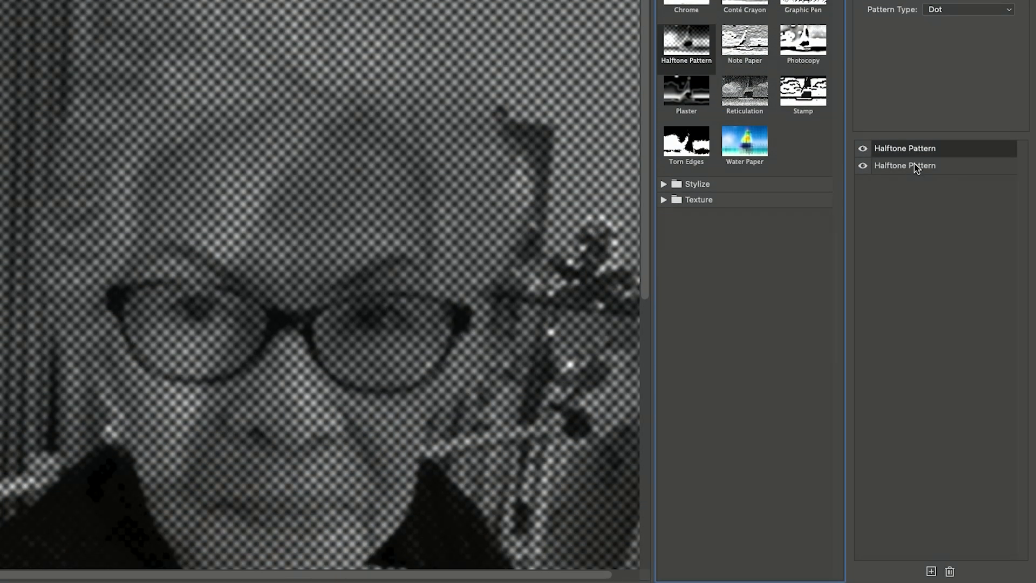
{"action": "left_click", "coordinate": [914, 168]}
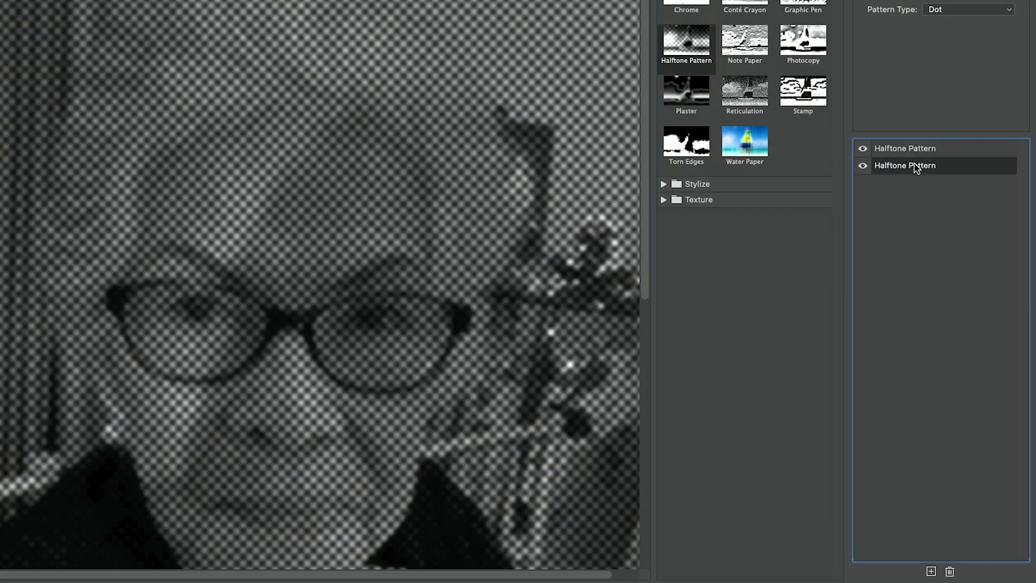
- Swap the lower effect for Torn Edges, twirl Layer 1 at angle 100, and set it to Hard Mix
{"action": "left_click", "coordinate": [681, 152]}
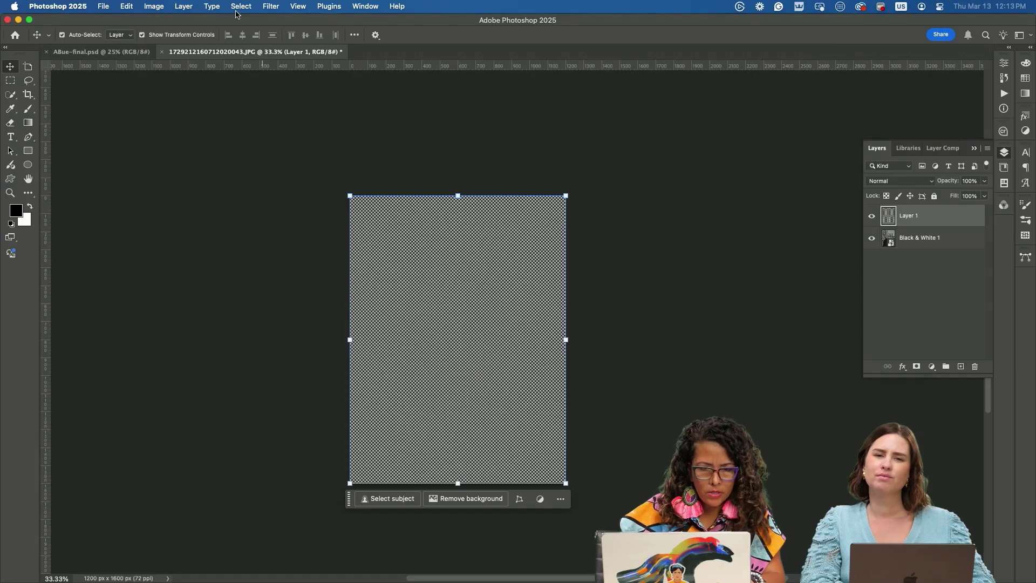
{"action": "left_click", "coordinate": [271, 6]}
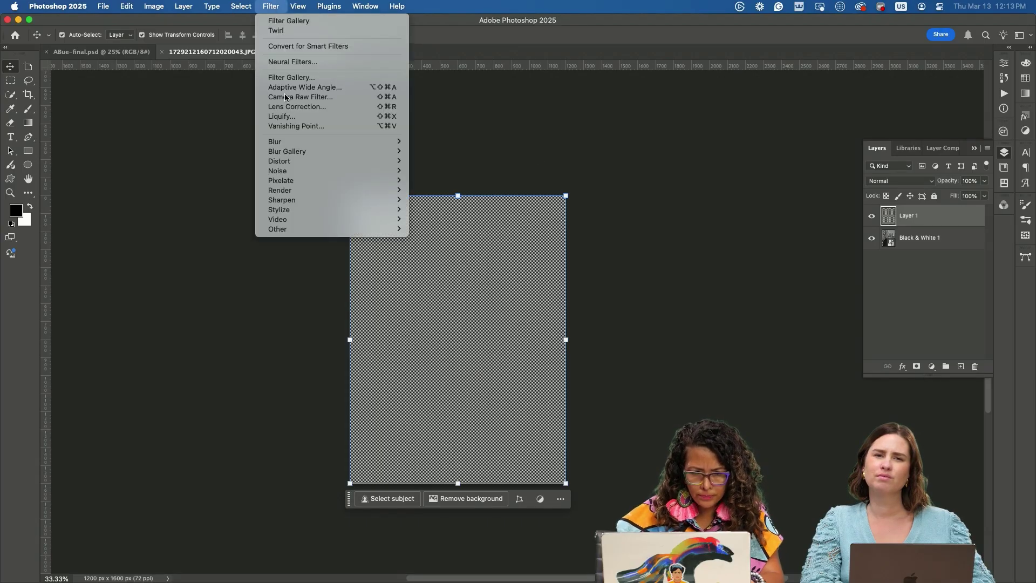
{"action": "mouse_move", "coordinate": [300, 161]}
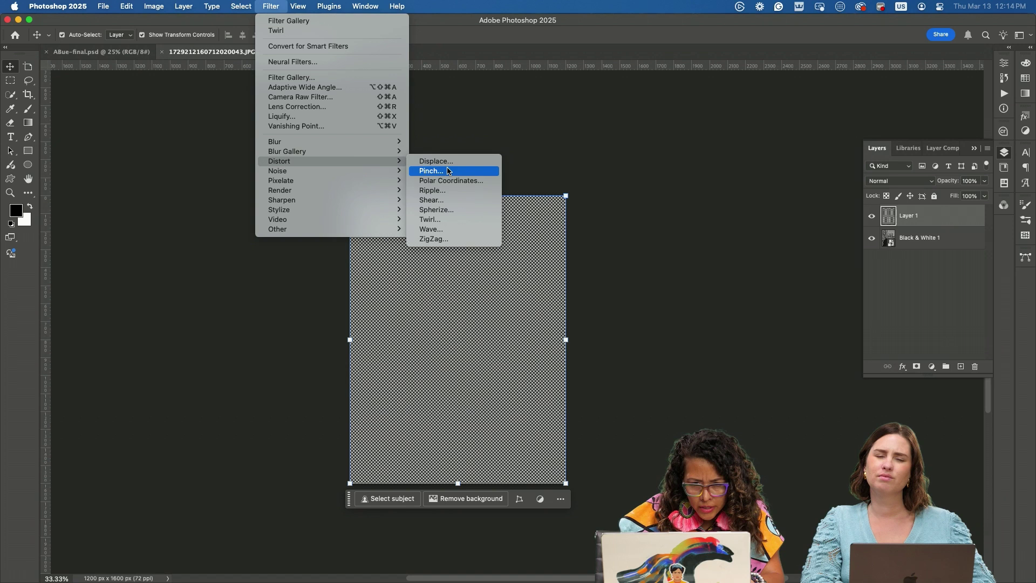
{"action": "left_click", "coordinate": [443, 219]}
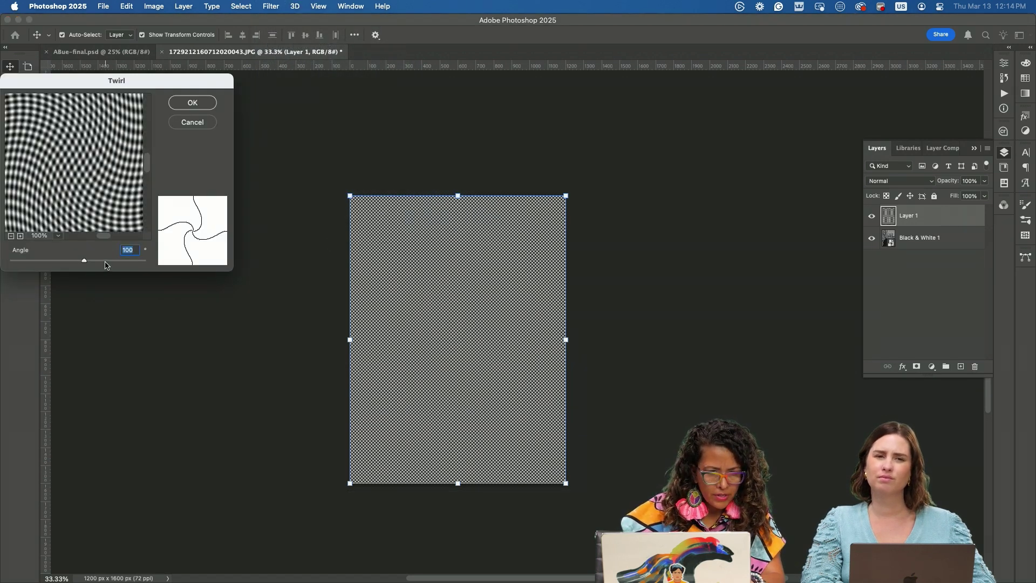
{"action": "left_click", "coordinate": [192, 104]}
{"action": "left_click", "coordinate": [900, 181]}
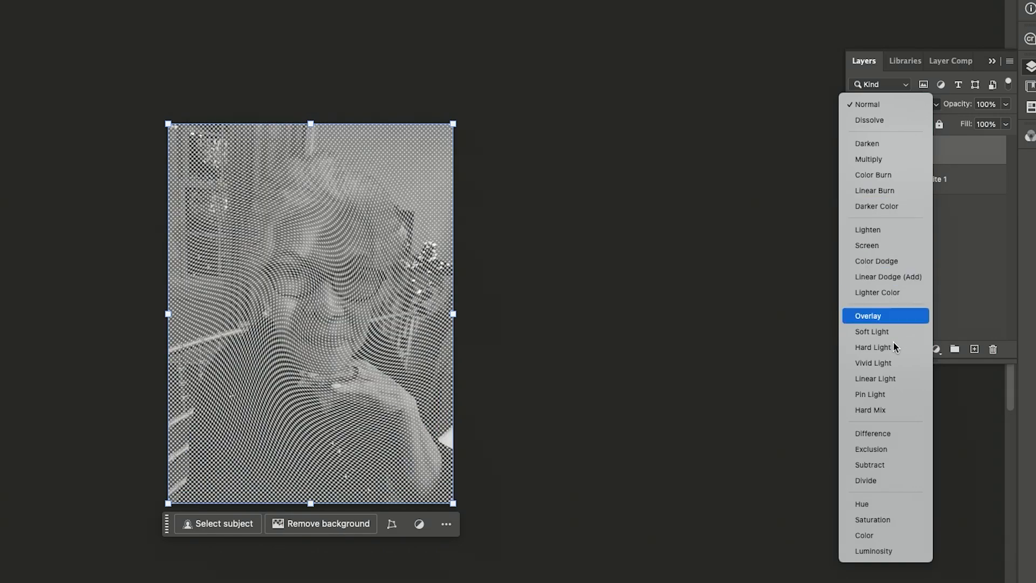
{"action": "left_click", "coordinate": [892, 410]}
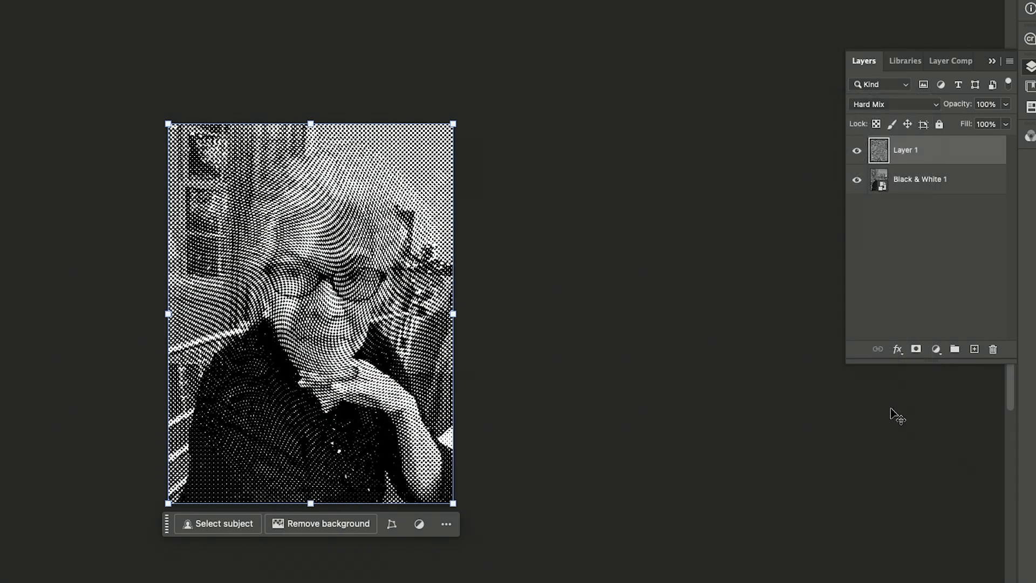
- Add a purple Solid Color fill layer blended in Screen mode
{"action": "left_click", "coordinate": [936, 349]}
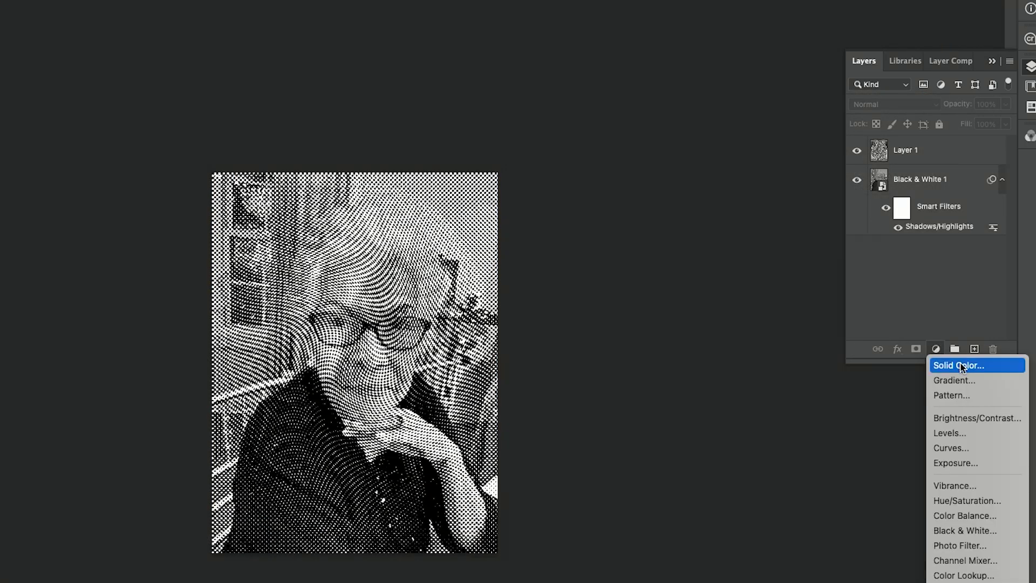
{"action": "left_click", "coordinate": [961, 367]}
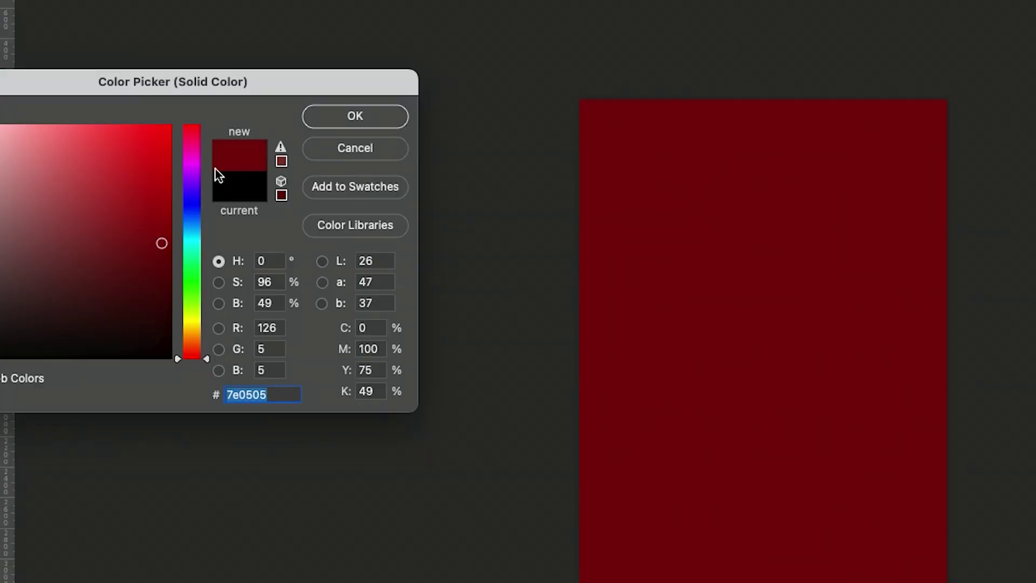
{"action": "left_click", "coordinate": [201, 188]}
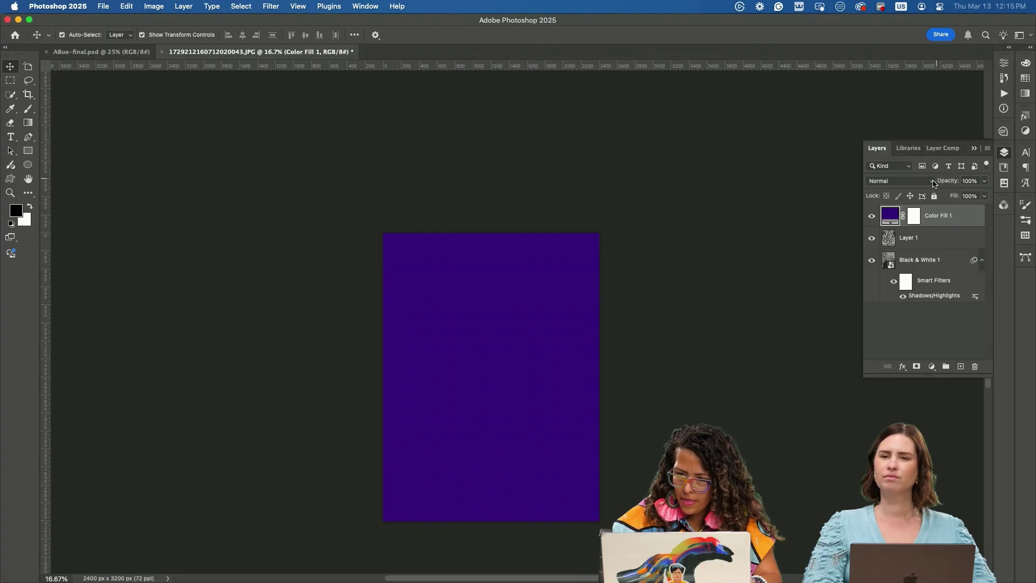
{"action": "left_click", "coordinate": [896, 181]}
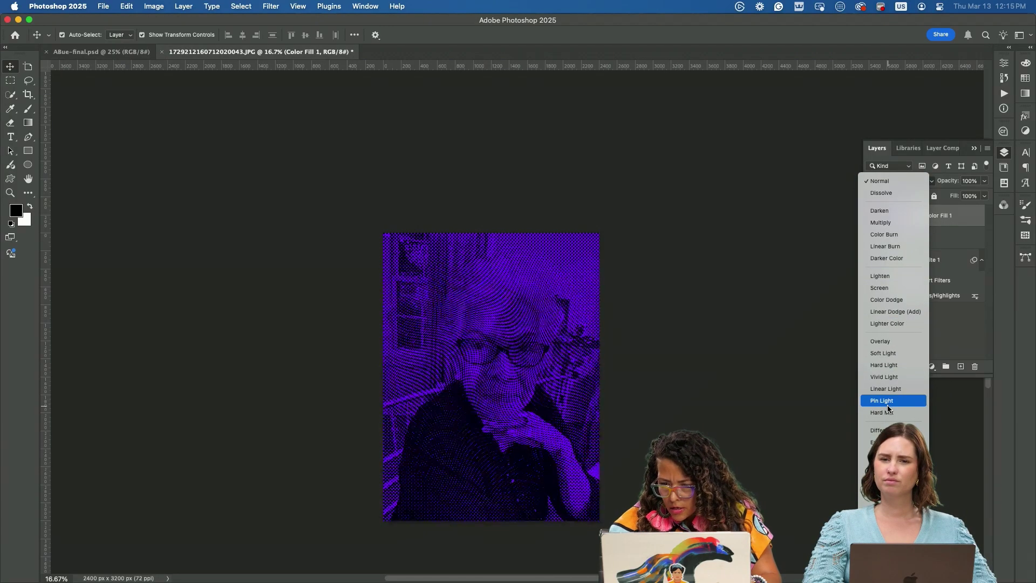
{"action": "left_click", "coordinate": [879, 288]}
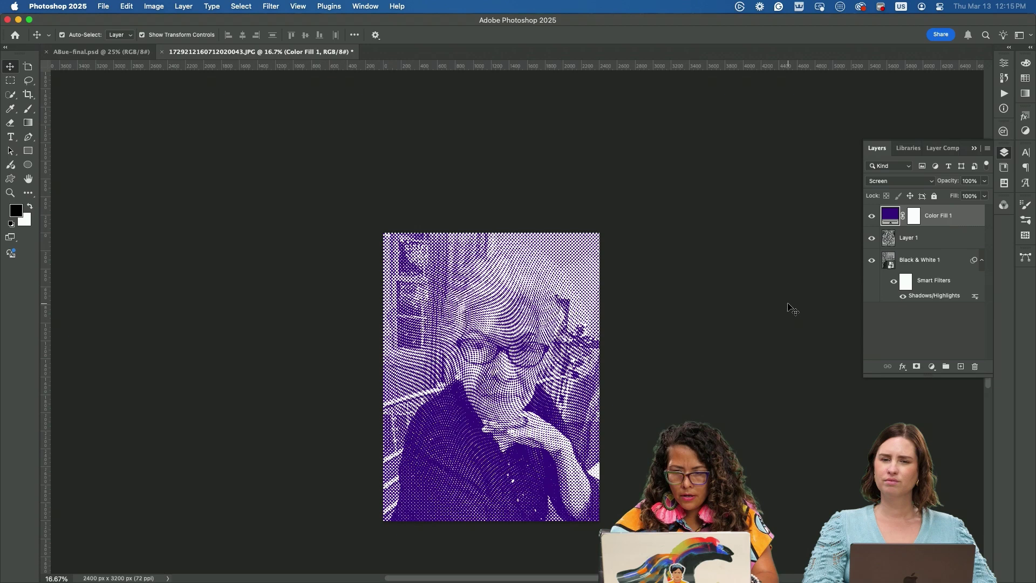
- Remove the portrait's background, copy its mask onto Layer 1, and switch to ABue-final.psd
{"action": "left_click", "coordinate": [911, 264]}
{"action": "key", "text": "super+equal"}
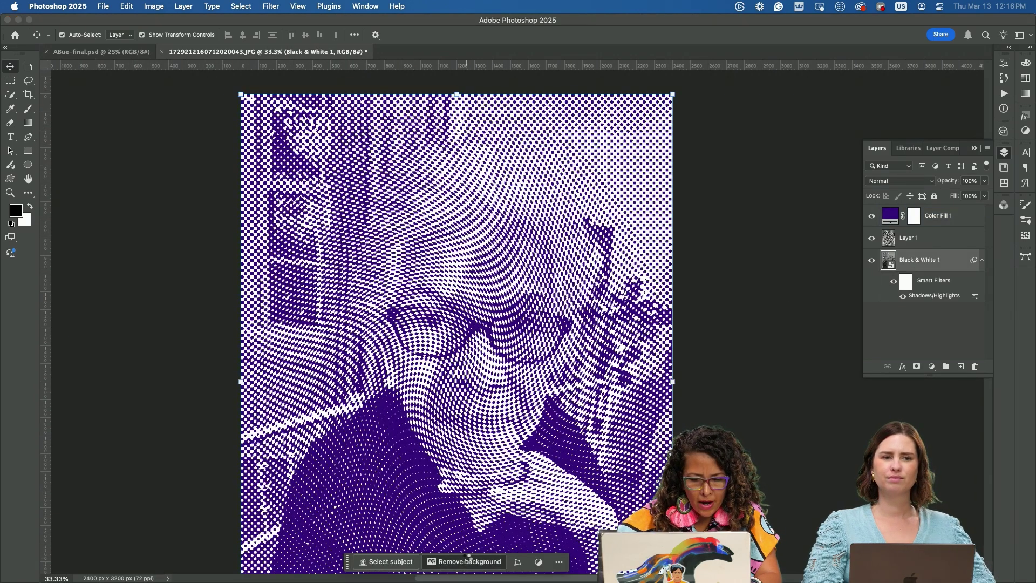
{"action": "left_click", "coordinate": [469, 561]}
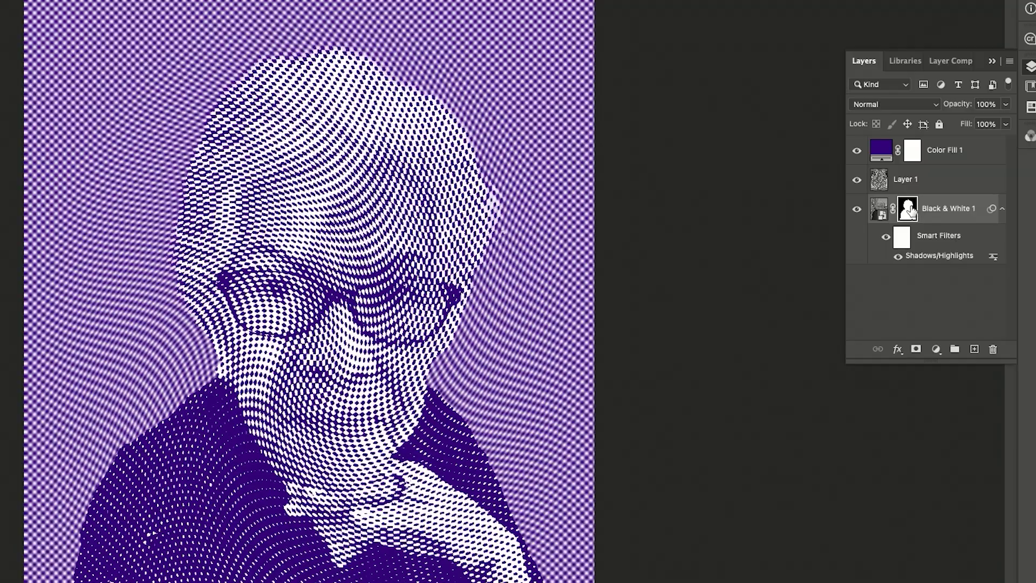
{"action": "left_click_drag", "start_coordinate": [911, 212], "coordinate": [926, 149]}
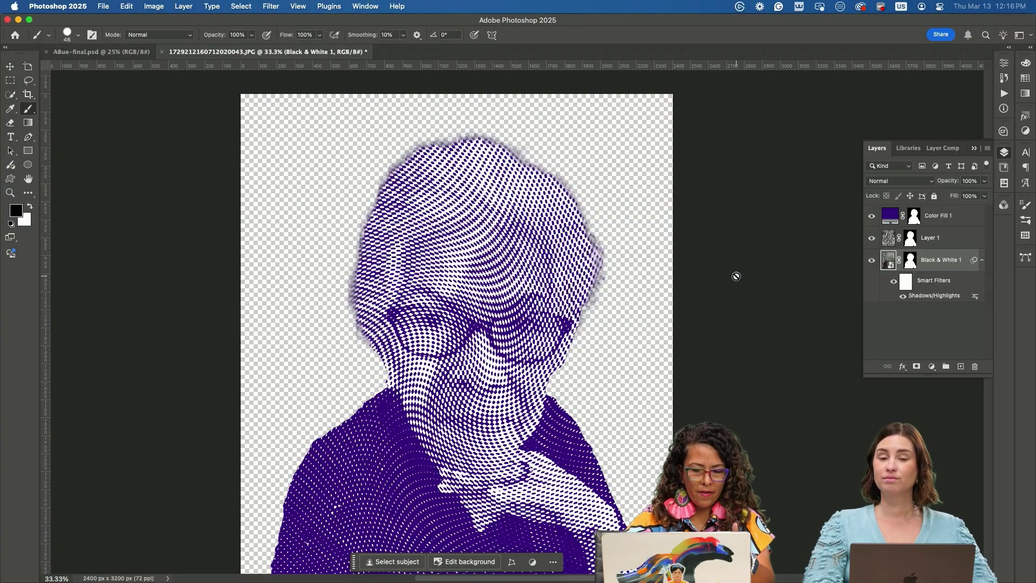
{"action": "key", "text": "super+minus"}
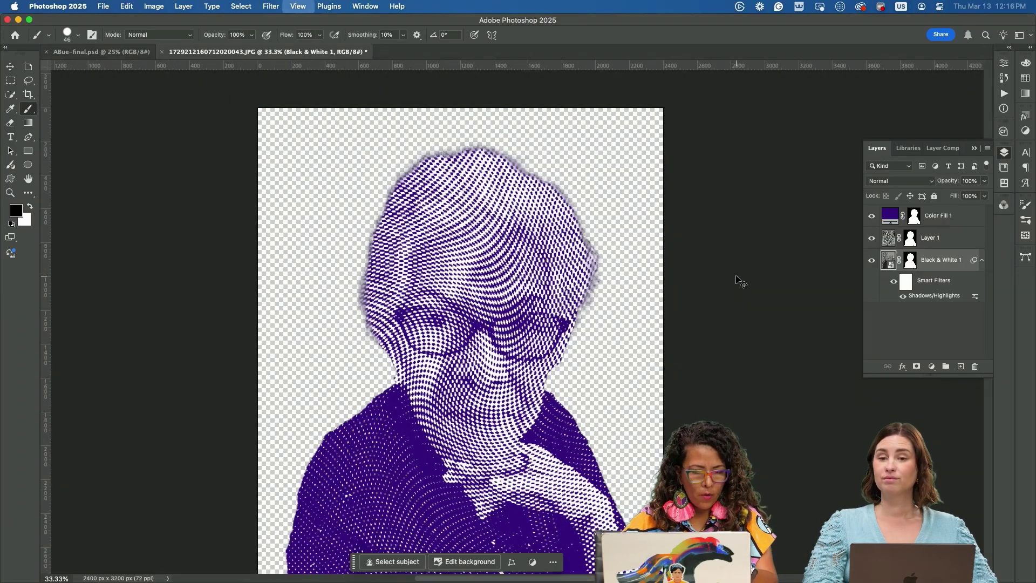
{"action": "left_click", "coordinate": [120, 53]}
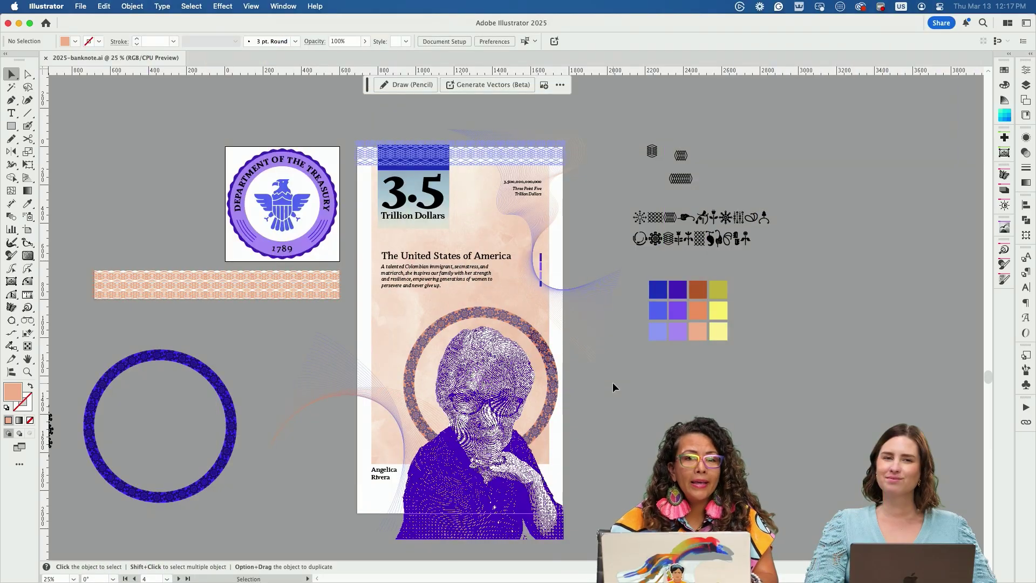
- Zoom in on the banknote and select the BG group in the Layers panel
{"action": "key", "text": "super+equal"}
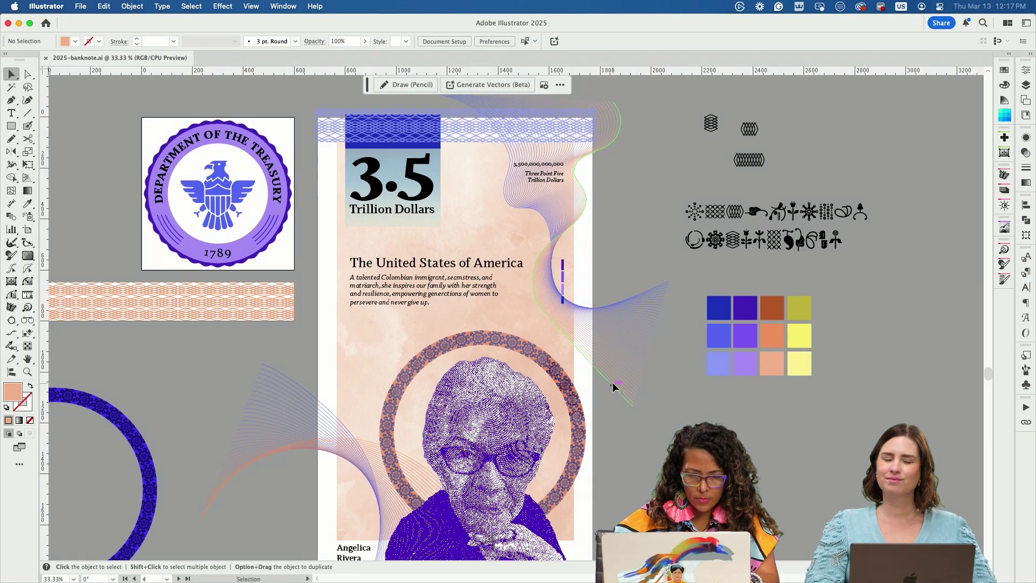
{"action": "left_click", "coordinate": [1026, 85]}
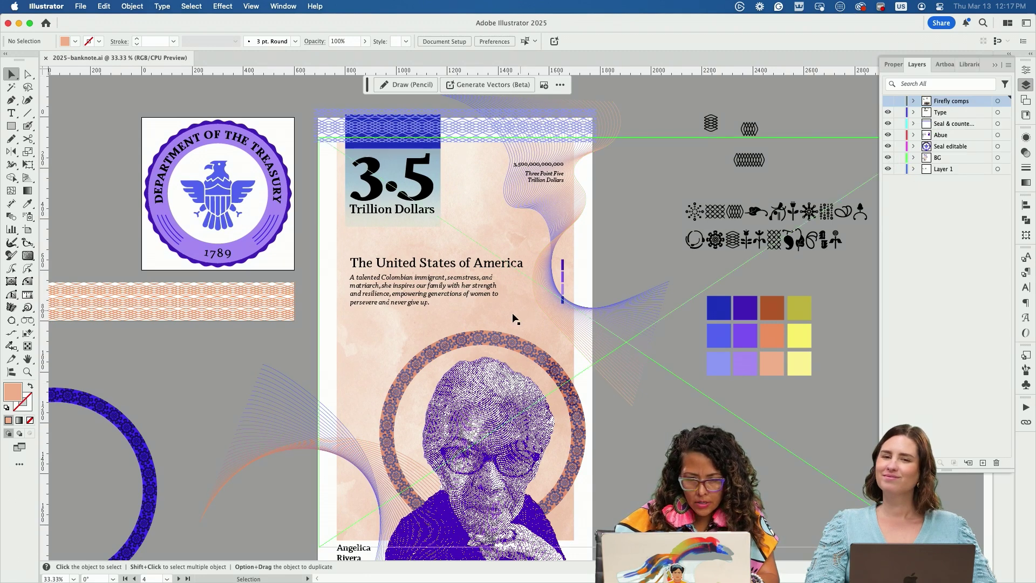
{"action": "left_click", "coordinate": [408, 331]}
{"action": "scroll", "coordinate": [636, 281], "scroll_direction": "right", "scroll_amount": 5}
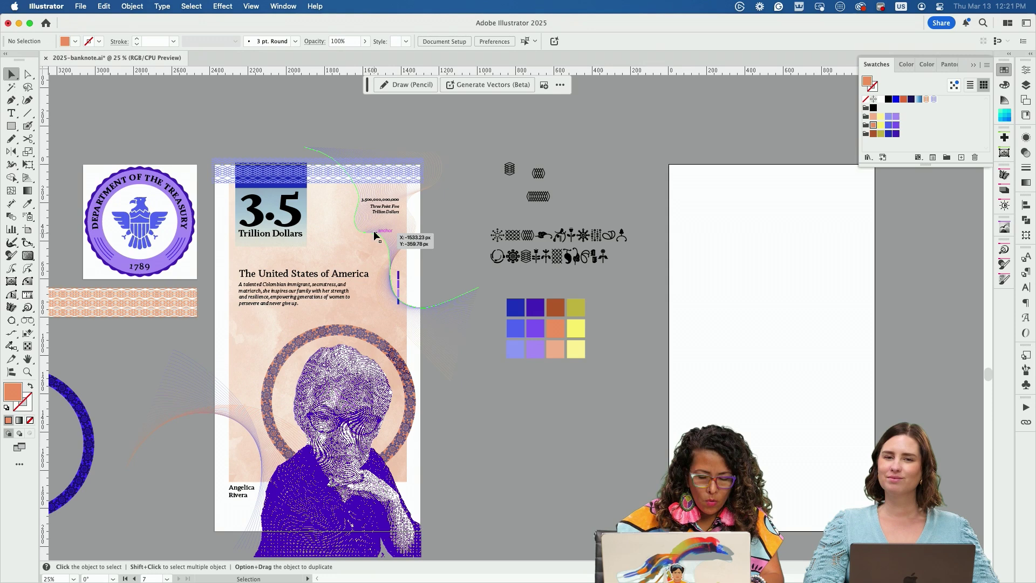
- Trial-move the wavy line blend off the note, undo it, and pick a blue fill colour
{"action": "left_click", "coordinate": [375, 234]}
{"action": "left_click_drag", "start_coordinate": [376, 234], "coordinate": [603, 184]}
{"action": "key", "text": "super+z"}
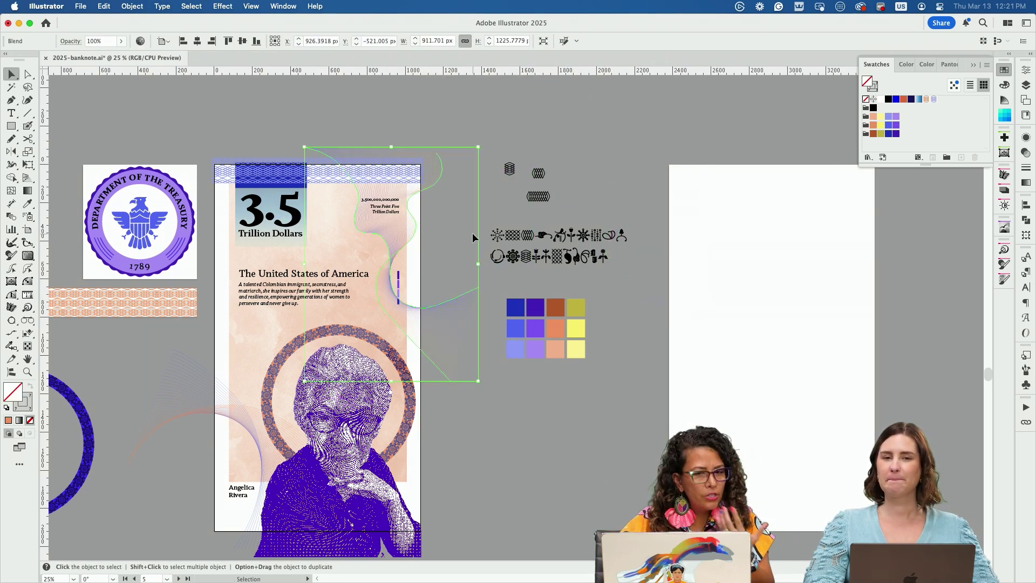
{"action": "left_click", "coordinate": [660, 125]}
{"action": "key", "text": "n"}
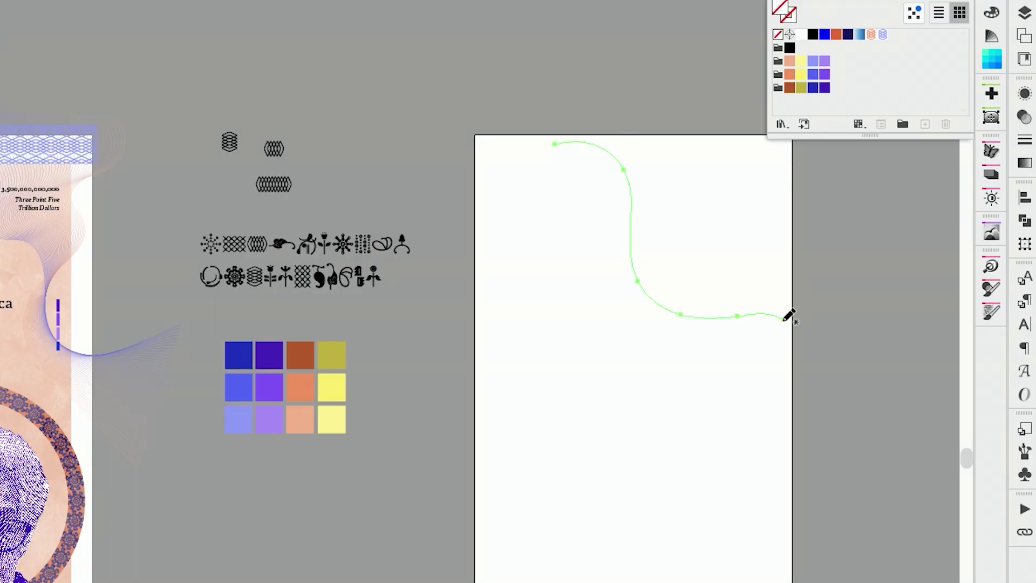
- Stroke the drawn curve blue, add a copy rotated about 38° and shifted down, then blend them
{"action": "key", "text": "v"}
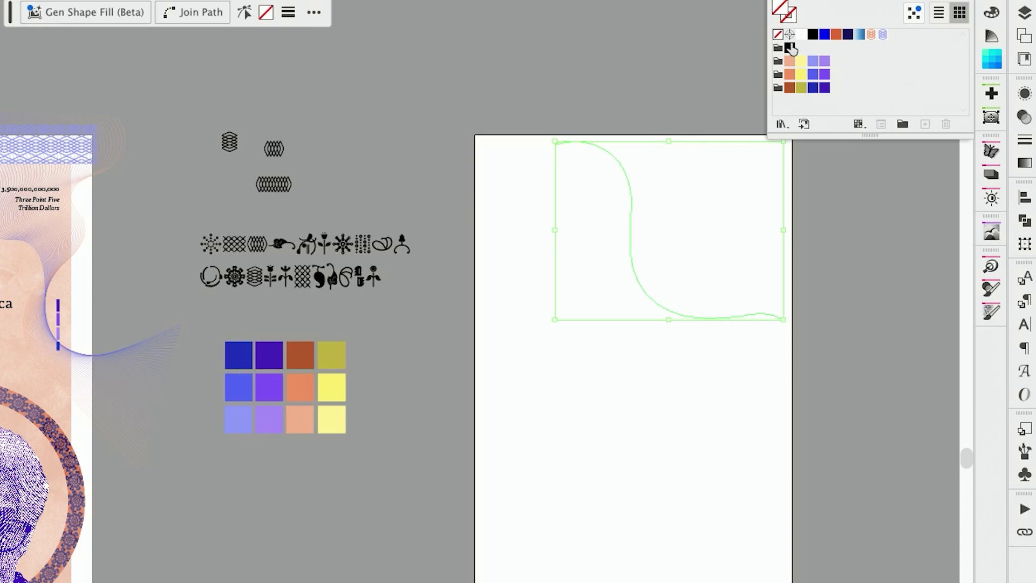
{"action": "left_click", "coordinate": [812, 74]}
{"action": "mouse_move", "coordinate": [632, 200]}
{"action": "left_mouse_down"}
{"action": "mouse_move", "coordinate": [717, 112]}
{"action": "mouse_move", "coordinate": [700, 132]}
{"action": "left_mouse_up"}
{"action": "left_click_drag", "start_coordinate": [859, 250], "coordinate": [785, 327]}
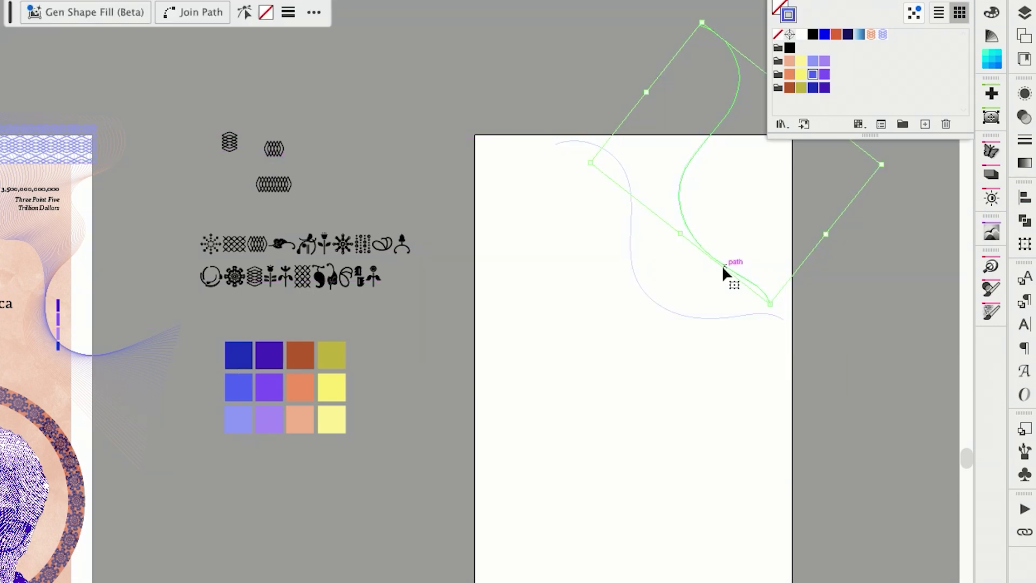
{"action": "left_click_drag", "start_coordinate": [722, 266], "coordinate": [730, 320]}
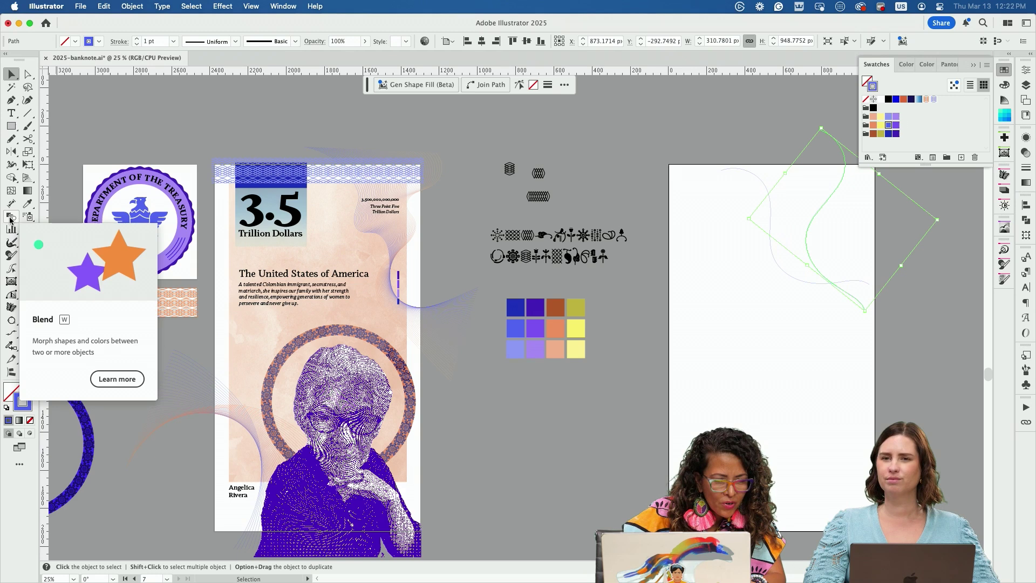
{"action": "left_click", "coordinate": [11, 219]}
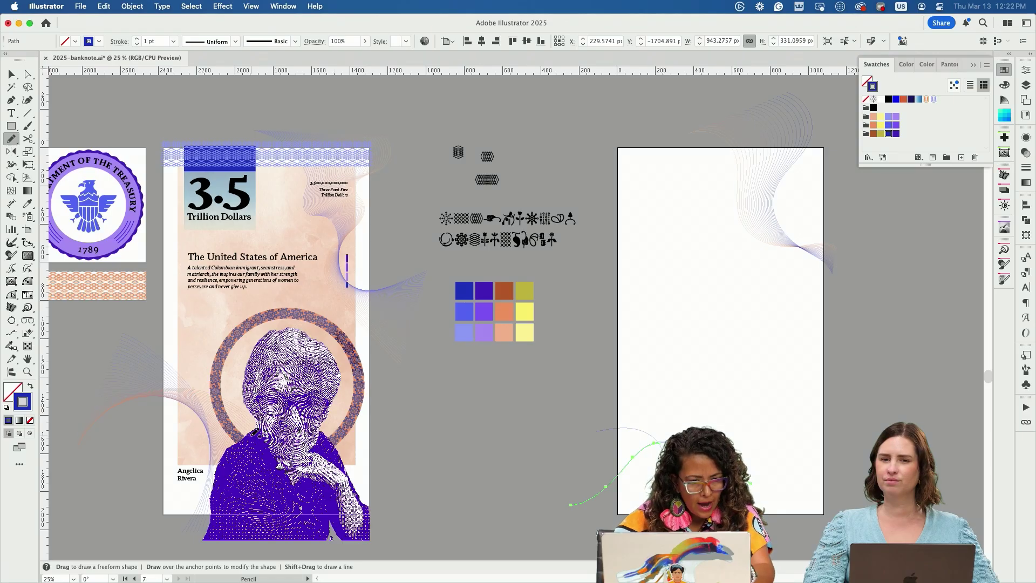
{"action": "key", "text": "v"}
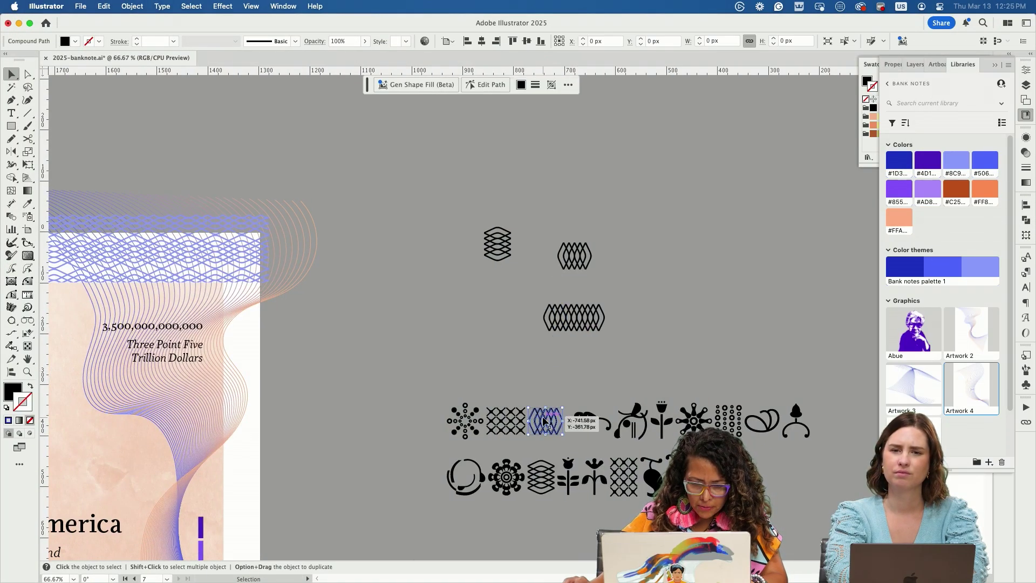
- Bring the small diamond motif onto the artboard and make it a pattern via Object > Pattern > Make
{"action": "scroll", "coordinate": [397, 312], "scroll_direction": "left", "scroll_amount": 5}
{"action": "key", "text": "super+minus"}
{"action": "key", "text": "super+minus"}
{"action": "key", "text": "super+minus"}
{"action": "left_click_drag", "start_coordinate": [234, 399], "coordinate": [468, 211]}
{"action": "scroll", "coordinate": [468, 210], "scroll_direction": "up", "scroll_amount": 3}
{"action": "key", "text": "super+1"}
{"action": "left_click", "coordinate": [132, 5]}
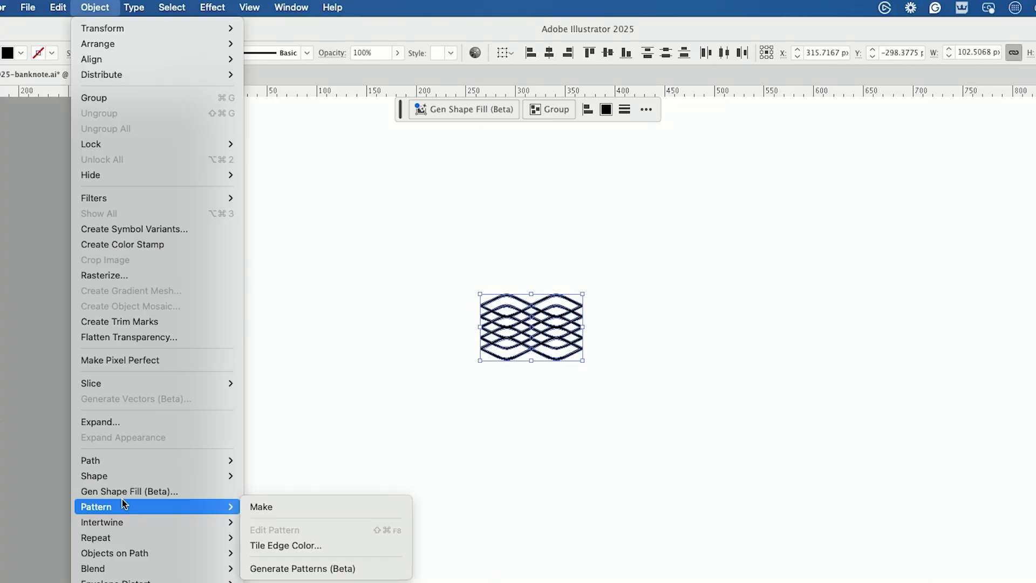
{"action": "mouse_move", "coordinate": [129, 513]}
{"action": "left_click", "coordinate": [282, 507]}
{"action": "left_click", "coordinate": [730, 423]}
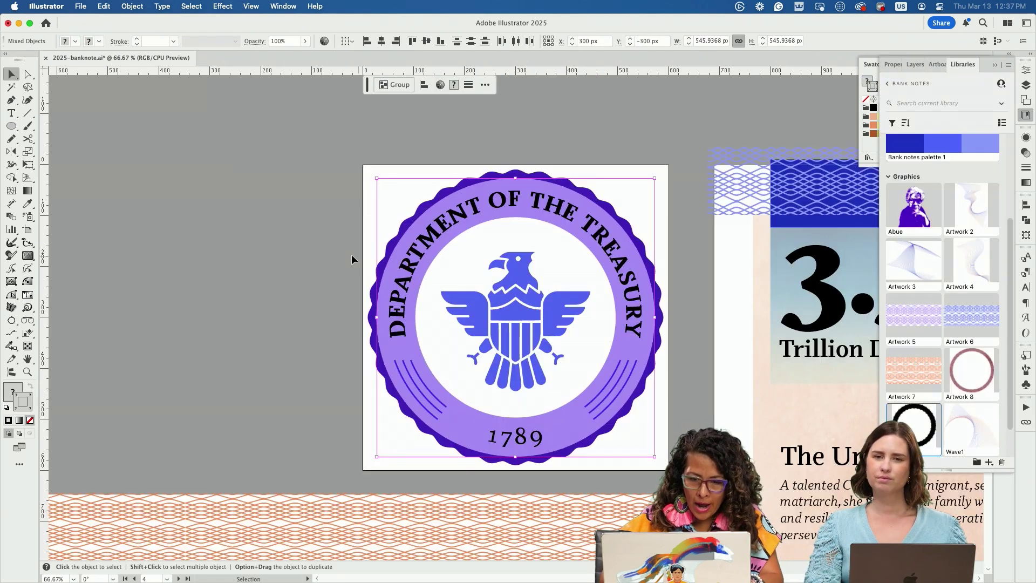
- Expand the Treasury seal's appearance into plain shapes and zoom out to show all artboards
{"action": "scroll", "coordinate": [340, 254], "scroll_direction": "right", "scroll_amount": 10}
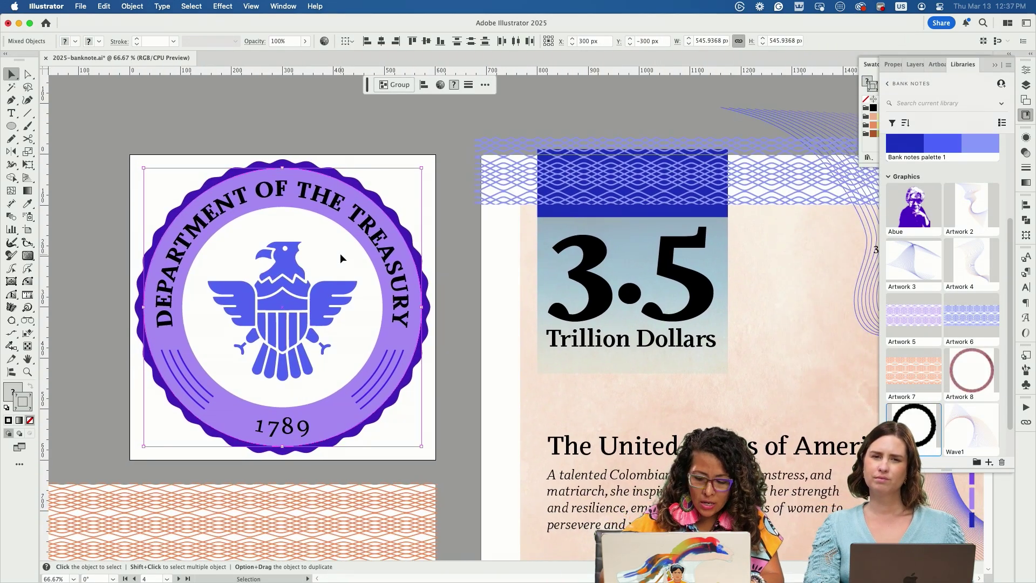
{"action": "key", "text": "super+minus"}
{"action": "scroll", "coordinate": [341, 254], "scroll_direction": "right", "scroll_amount": 15}
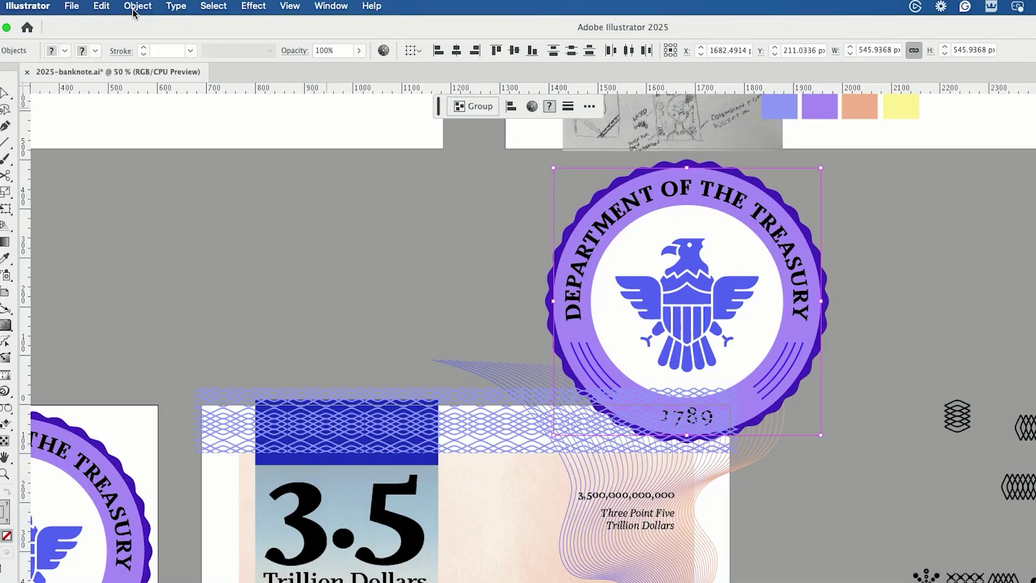
{"action": "left_click", "coordinate": [132, 6]}
{"action": "left_click", "coordinate": [163, 428]}
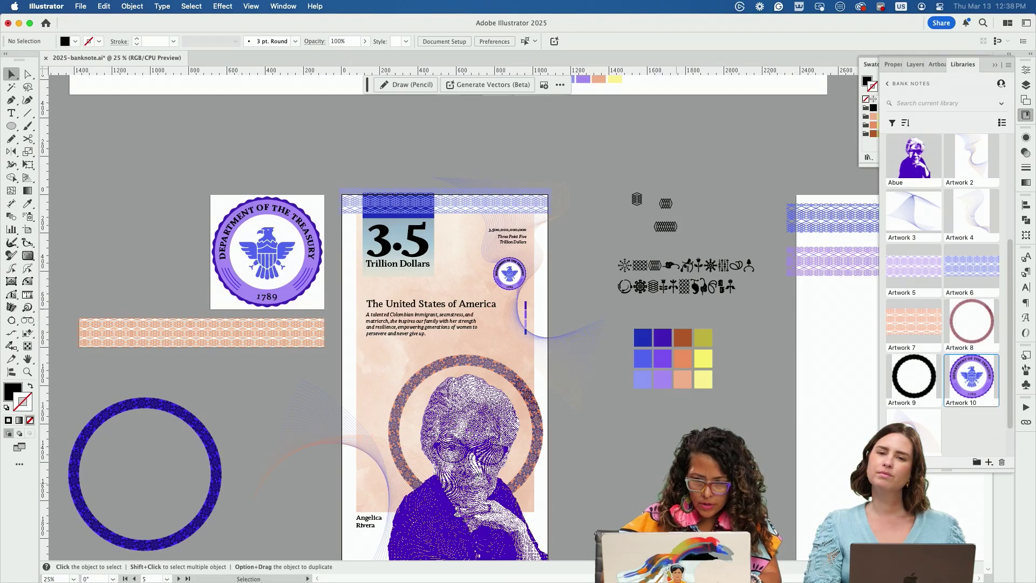
{"action": "scroll", "coordinate": [459, 324], "scroll_direction": "right", "scroll_amount": 3}
{"action": "key", "text": "super+minus"}
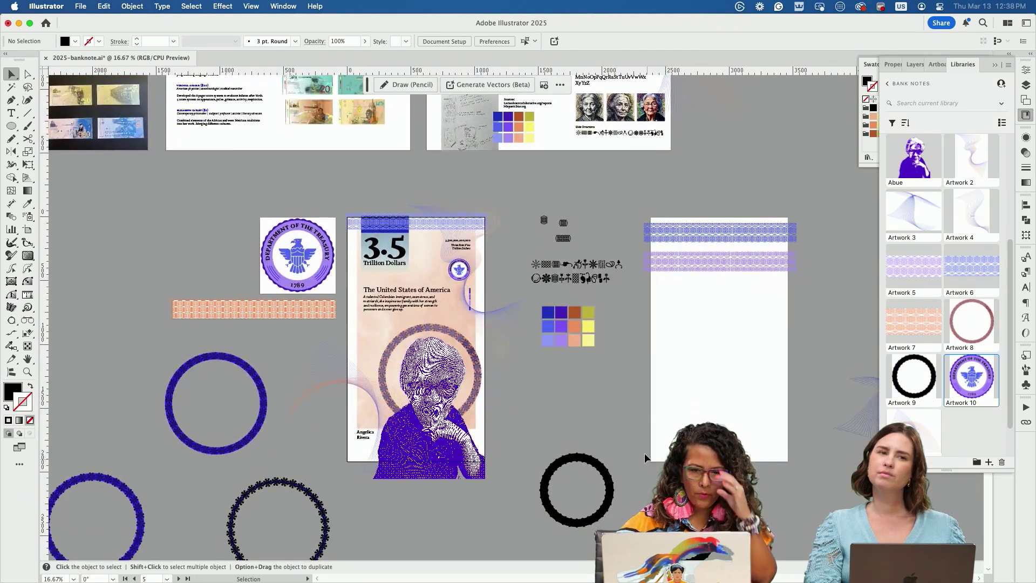
{"action": "key", "text": "super+Tab"}
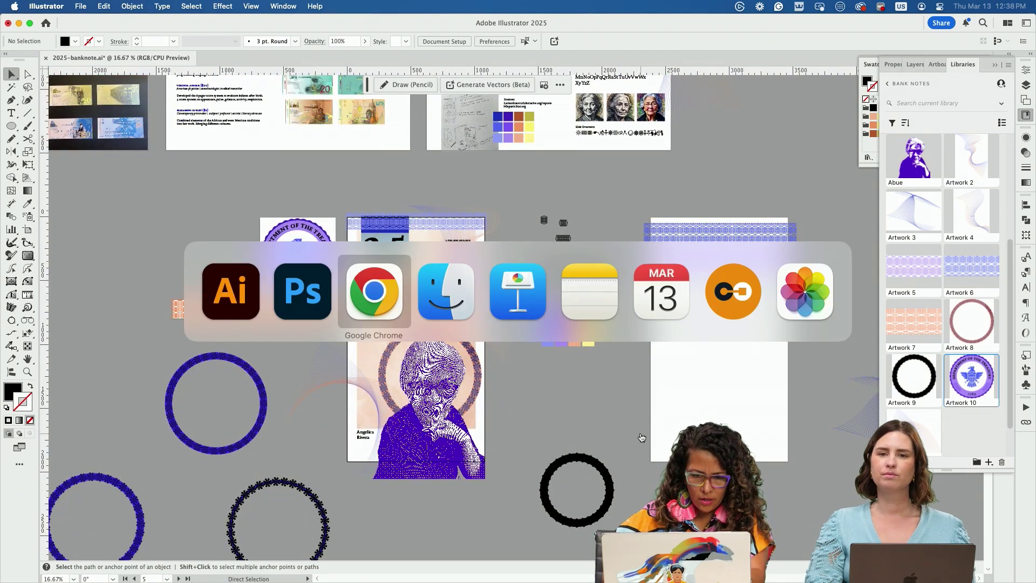
- On page 2 in Adobe Express, select the portrait and seal frame, then enlarge and nudge the swirl graphic
{"action": "key", "text": "super+Tab"}
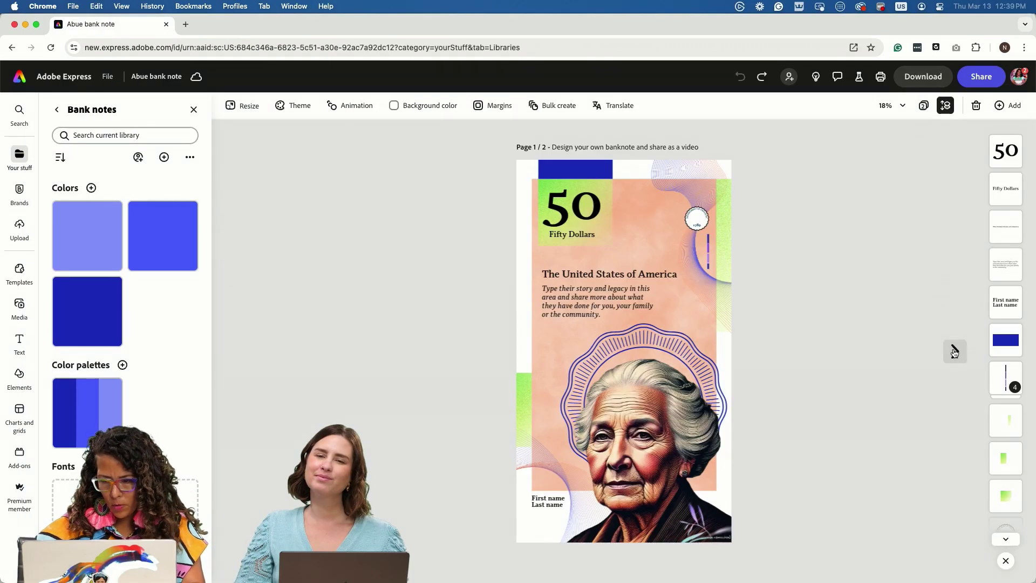
{"action": "left_click", "coordinate": [954, 351]}
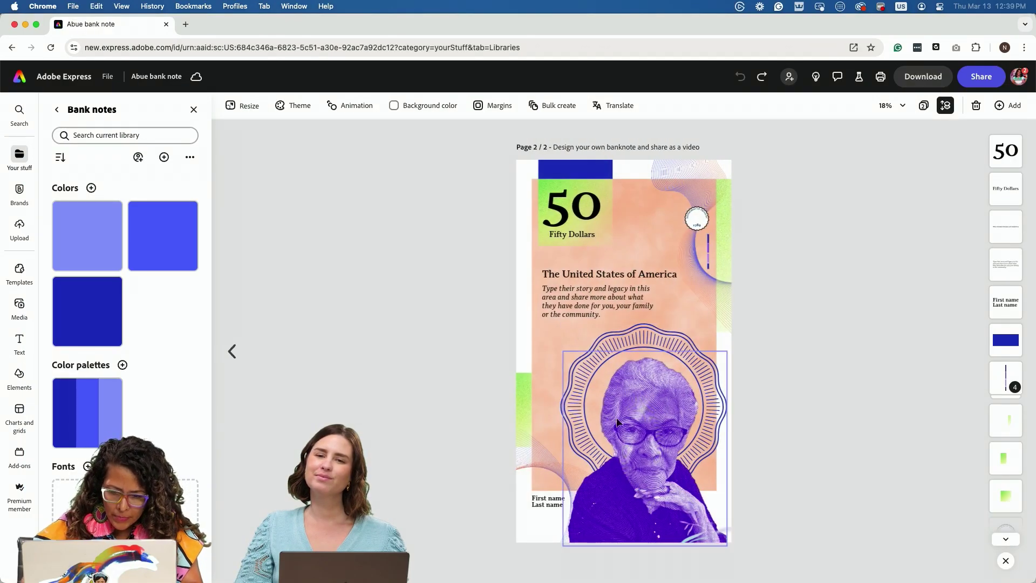
{"action": "left_click", "coordinate": [645, 444]}
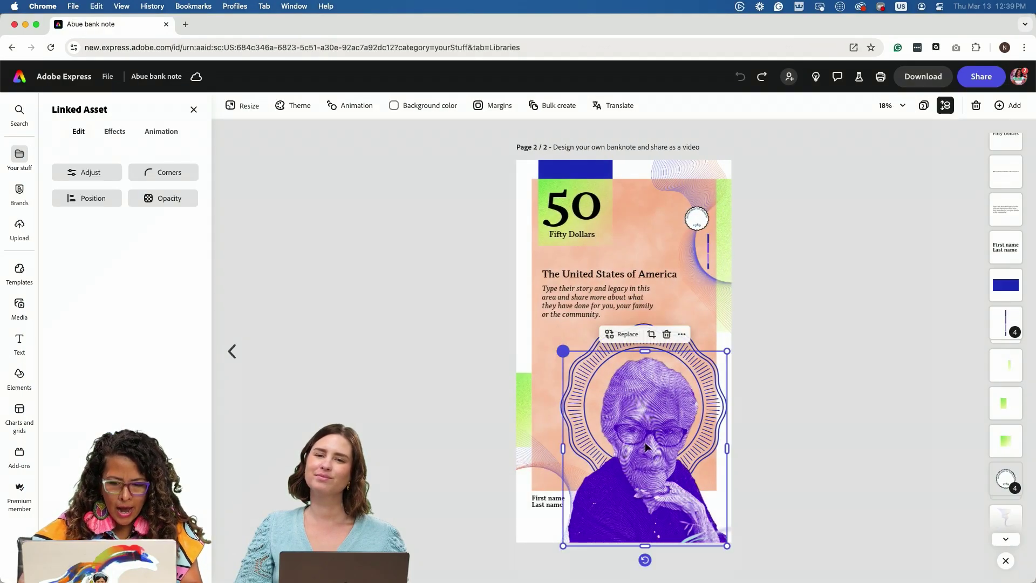
{"action": "left_click", "coordinate": [481, 428]}
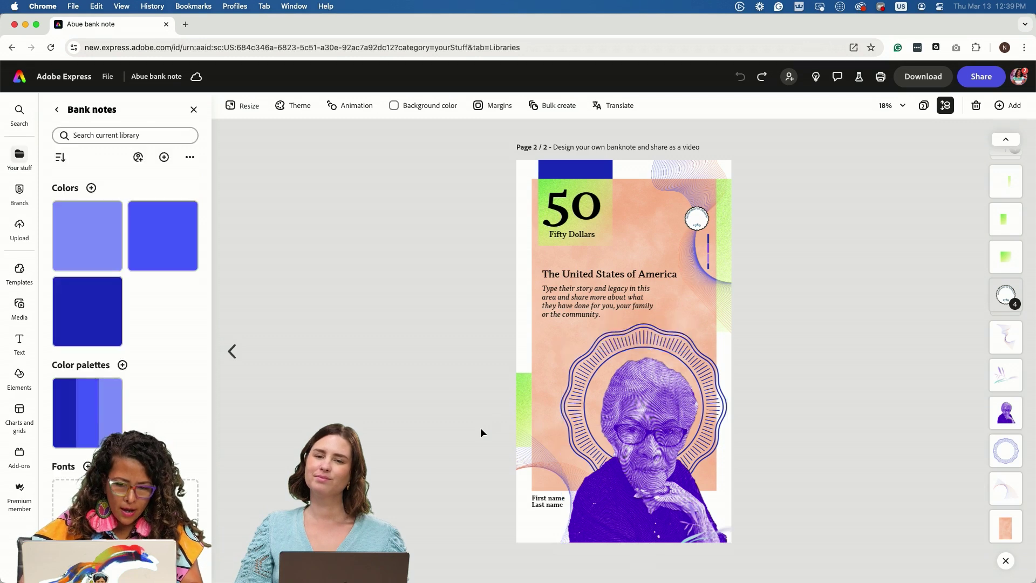
{"action": "left_click", "coordinate": [588, 350]}
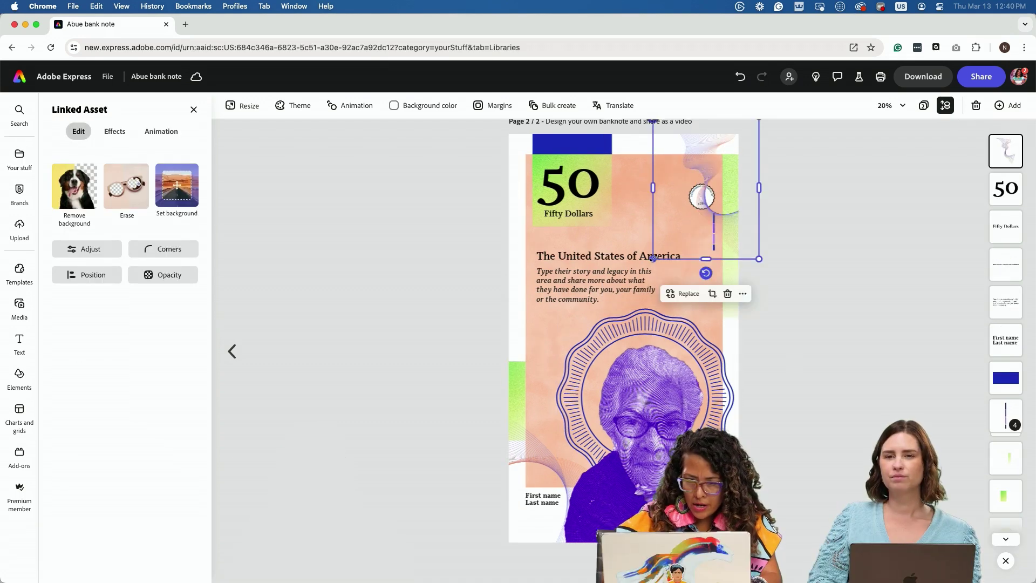
{"action": "left_click_drag", "start_coordinate": [661, 275], "coordinate": [616, 333]}
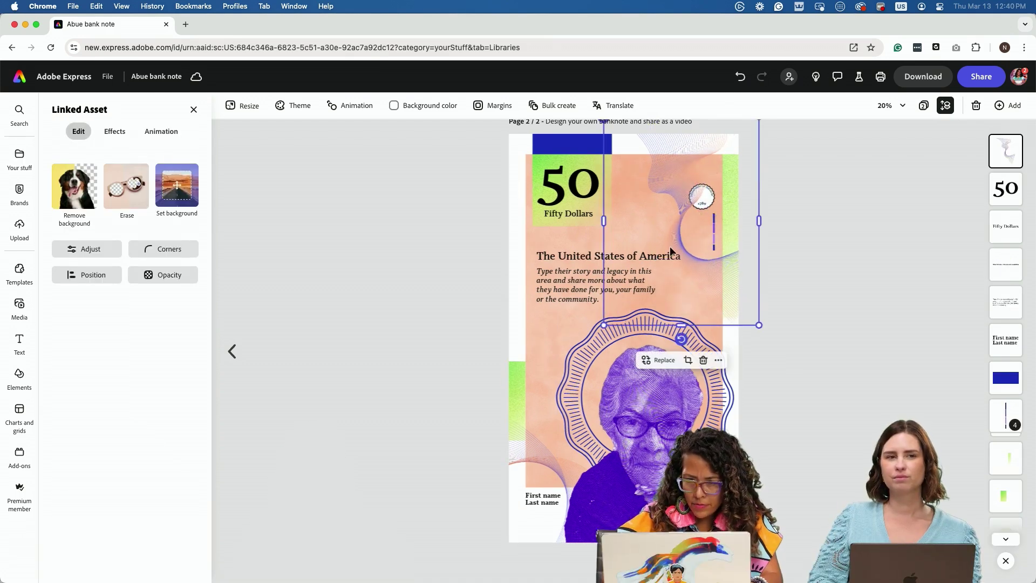
{"action": "left_click_drag", "start_coordinate": [678, 200], "coordinate": [692, 197]}
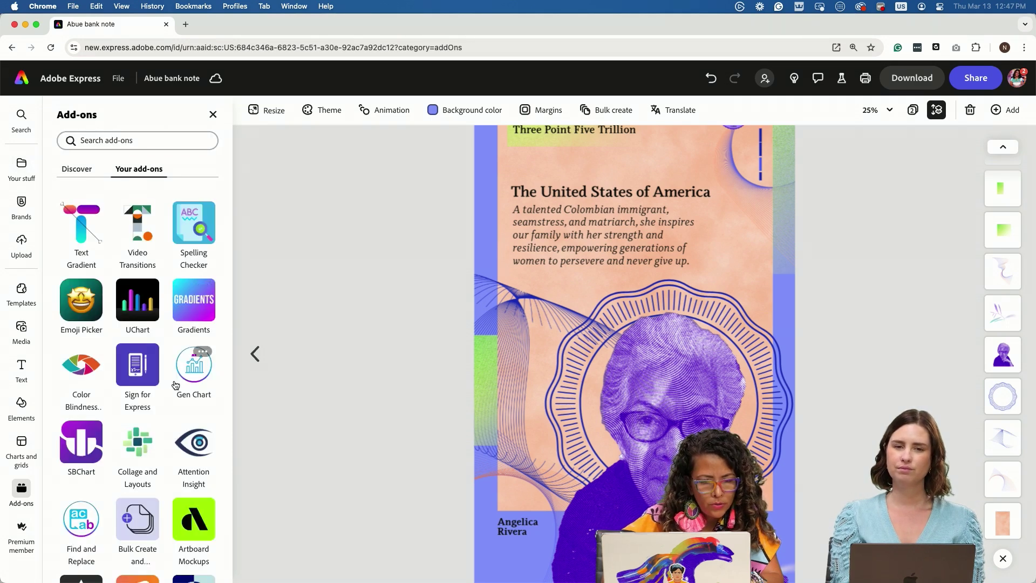
- Add a purple-and-yellow Gradient video background and fit it as a strip along the left edge
{"action": "scroll", "coordinate": [176, 385], "scroll_direction": "down", "scroll_amount": 10}
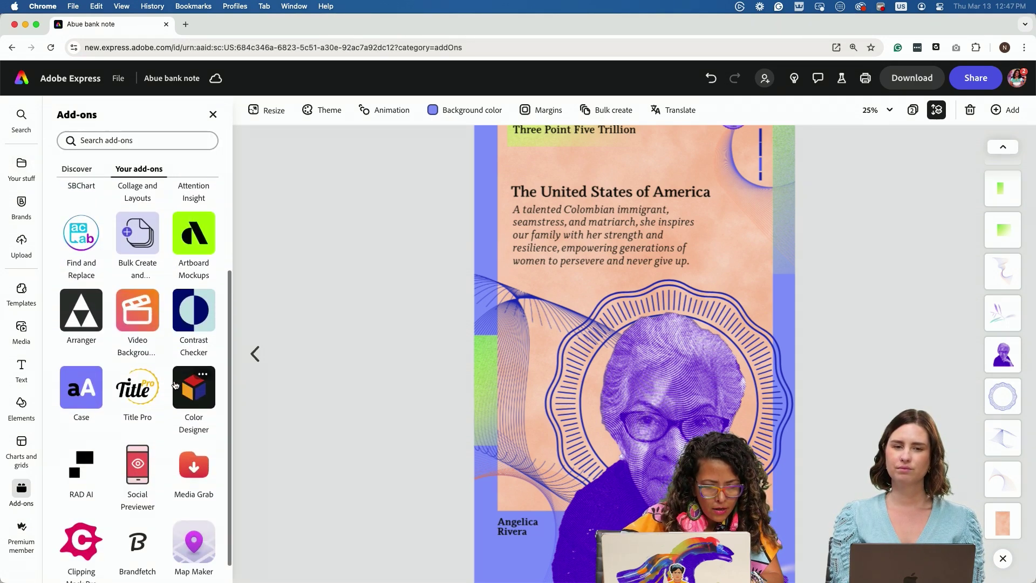
{"action": "scroll", "coordinate": [175, 385], "scroll_direction": "up", "scroll_amount": 2}
{"action": "left_click", "coordinate": [137, 367]}
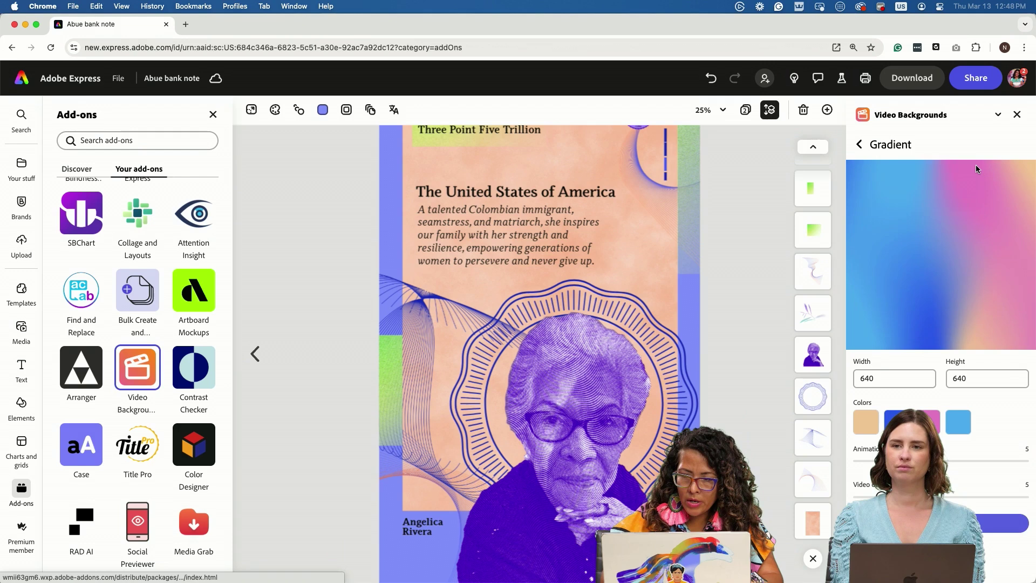
{"action": "scroll", "coordinate": [497, 355], "scroll_direction": "up", "scroll_amount": 1}
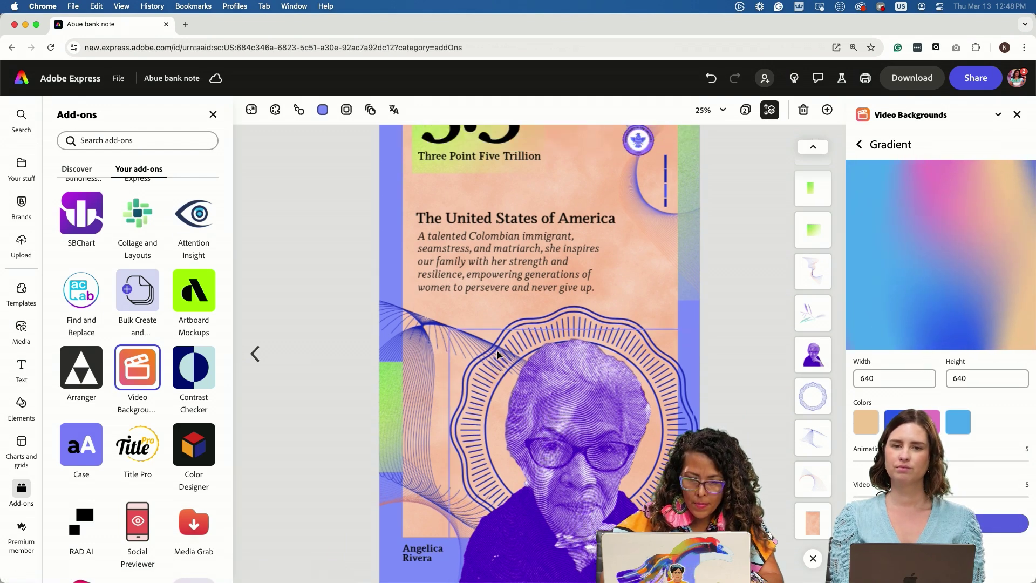
{"action": "scroll", "coordinate": [497, 354], "scroll_direction": "up", "scroll_amount": 4}
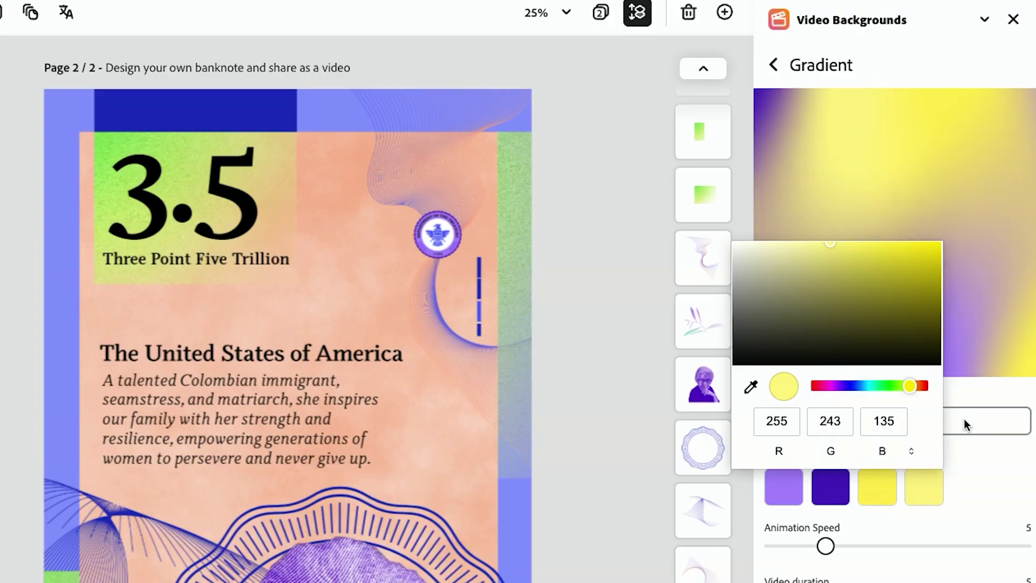
{"action": "left_click", "coordinate": [1000, 429]}
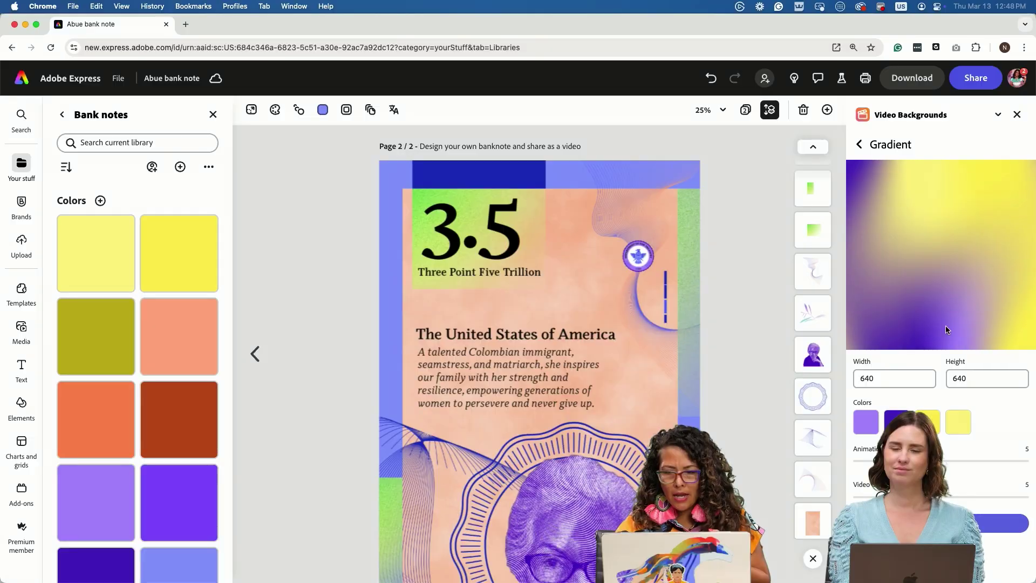
{"action": "left_click", "coordinate": [998, 522]}
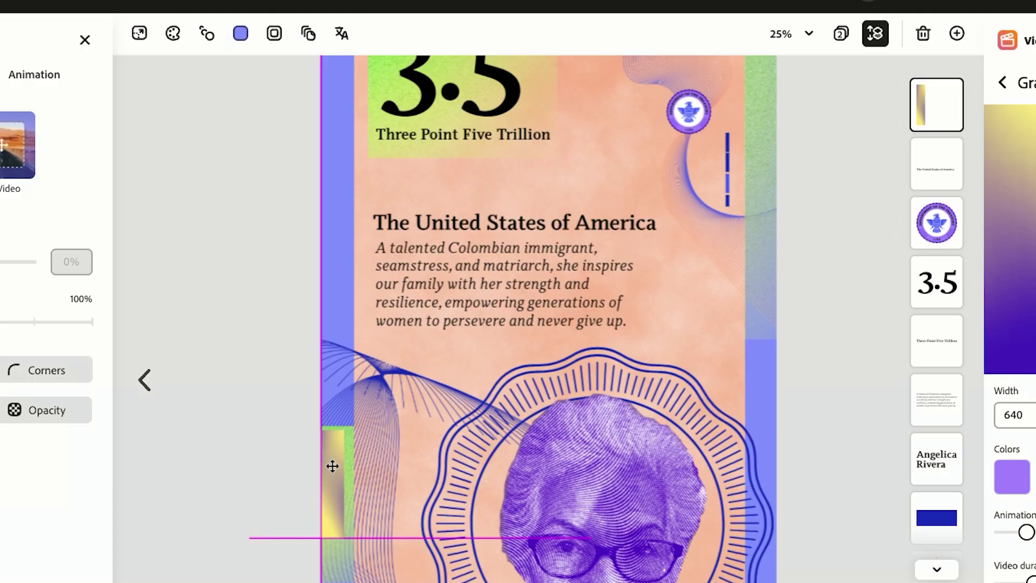
{"action": "left_click_drag", "start_coordinate": [332, 466], "coordinate": [331, 352]}
{"action": "left_click_drag", "start_coordinate": [348, 309], "coordinate": [362, 297]}
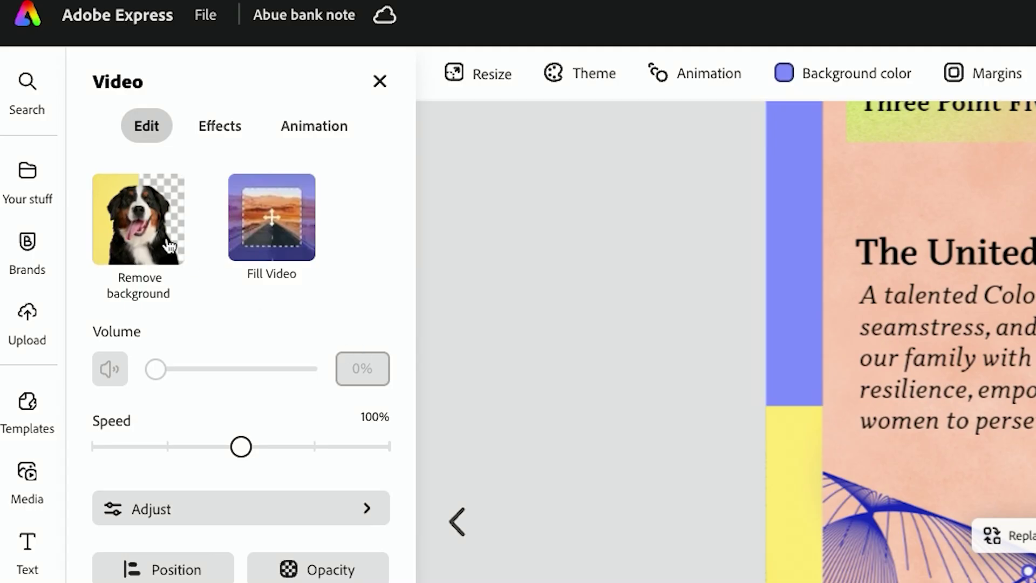
- Strip the orchid video's background, flip it horizontally beside the portrait, and play the banknote animation
{"action": "left_click", "coordinate": [169, 246]}
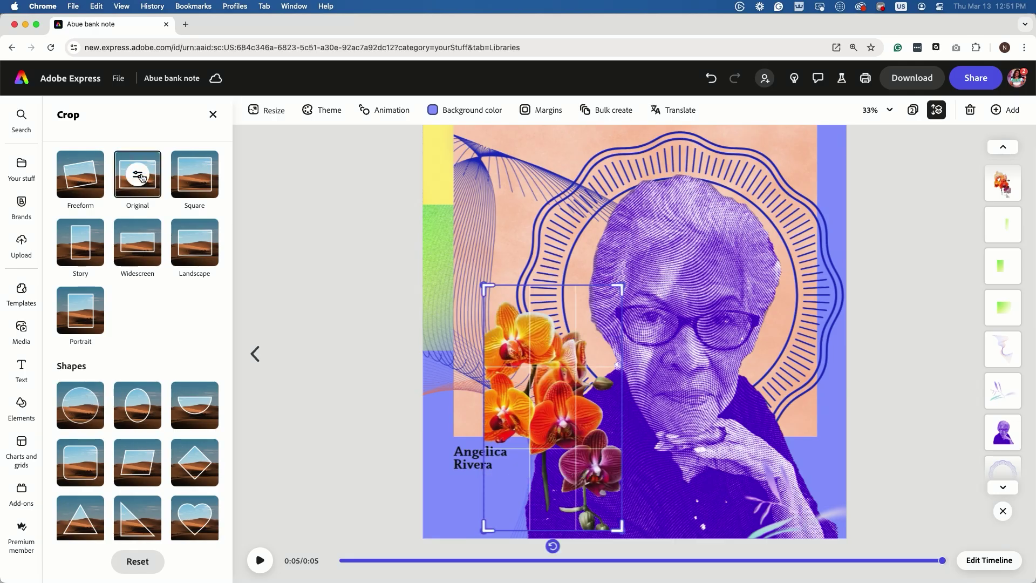
{"action": "left_click", "coordinate": [147, 572]}
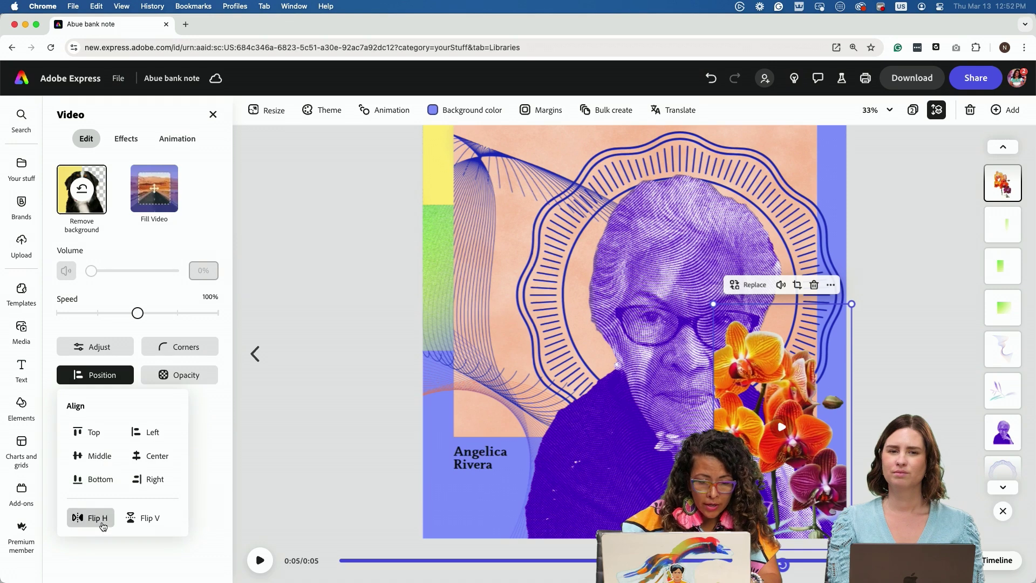
{"action": "left_click", "coordinate": [103, 526]}
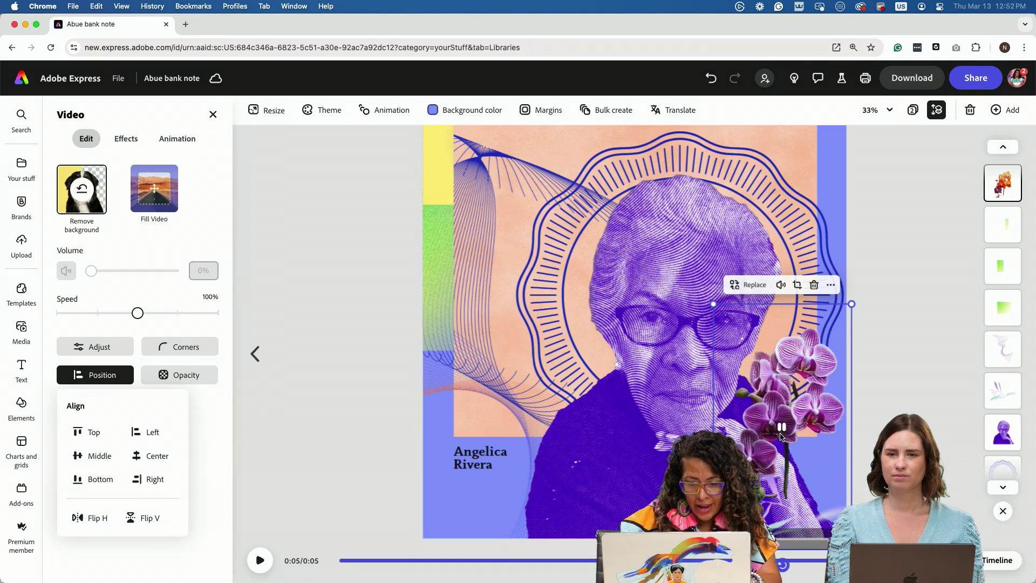
{"action": "left_click", "coordinate": [773, 435]}
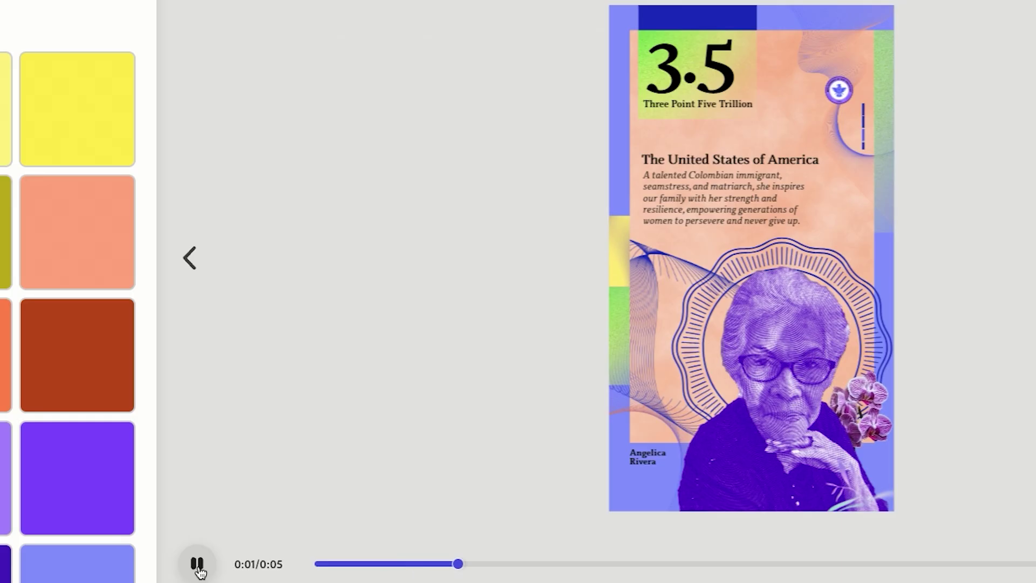